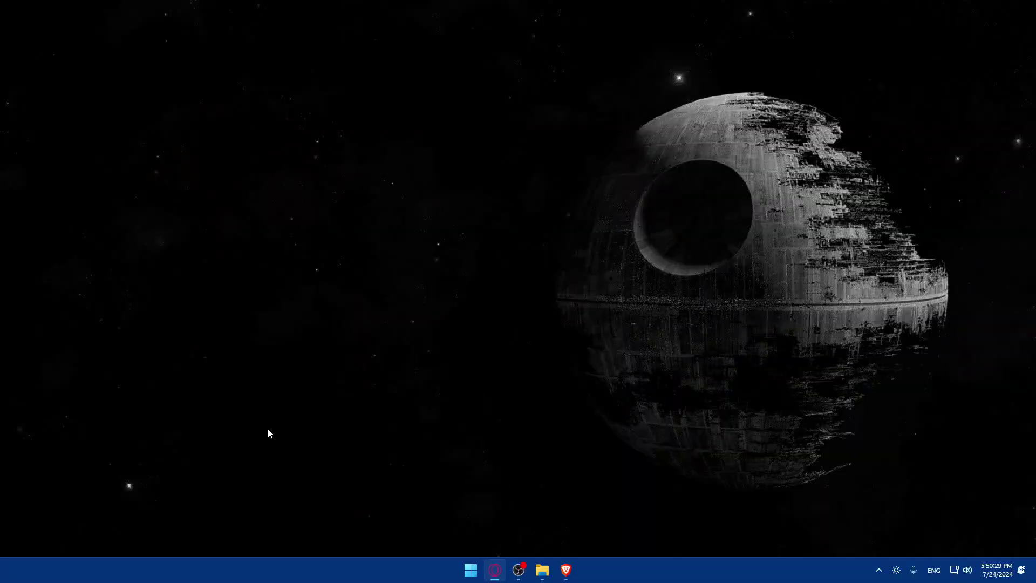
Open Brave and load the Zoho website (zoho.com)
left_click(565, 570)
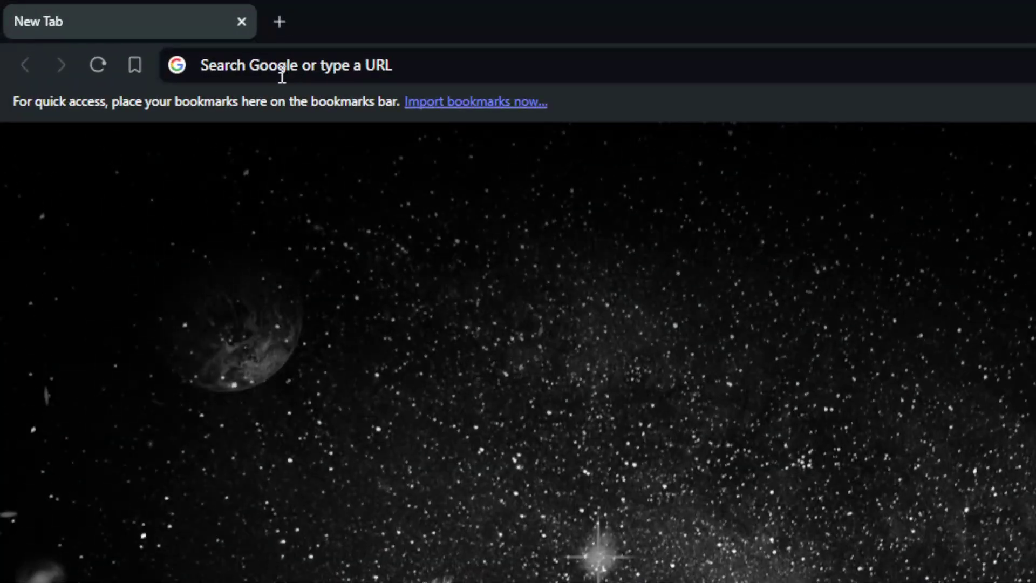
left_click(139, 34)
type("zho")
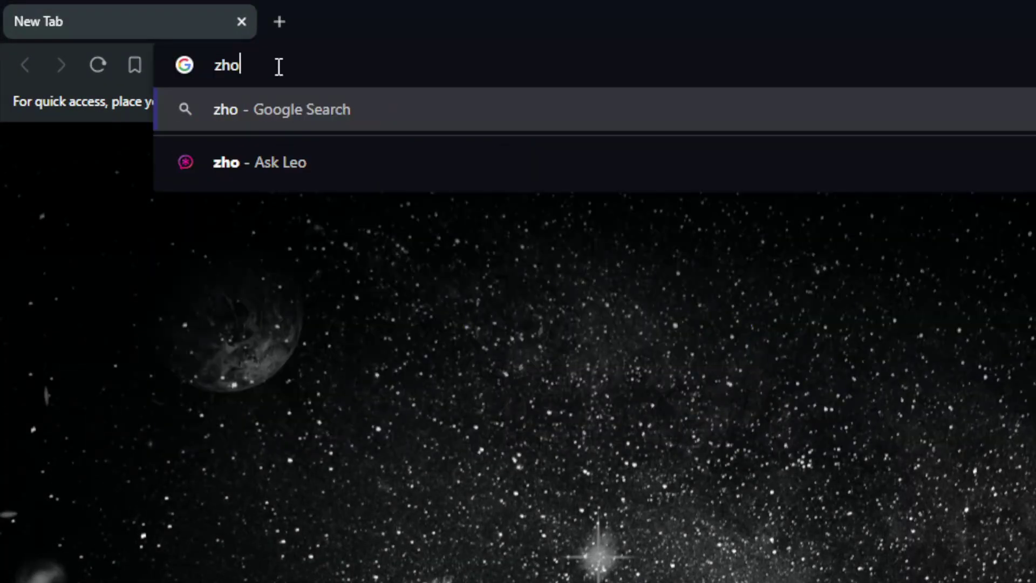
key("BackSpace")
key("BackSpace")
type("oho")
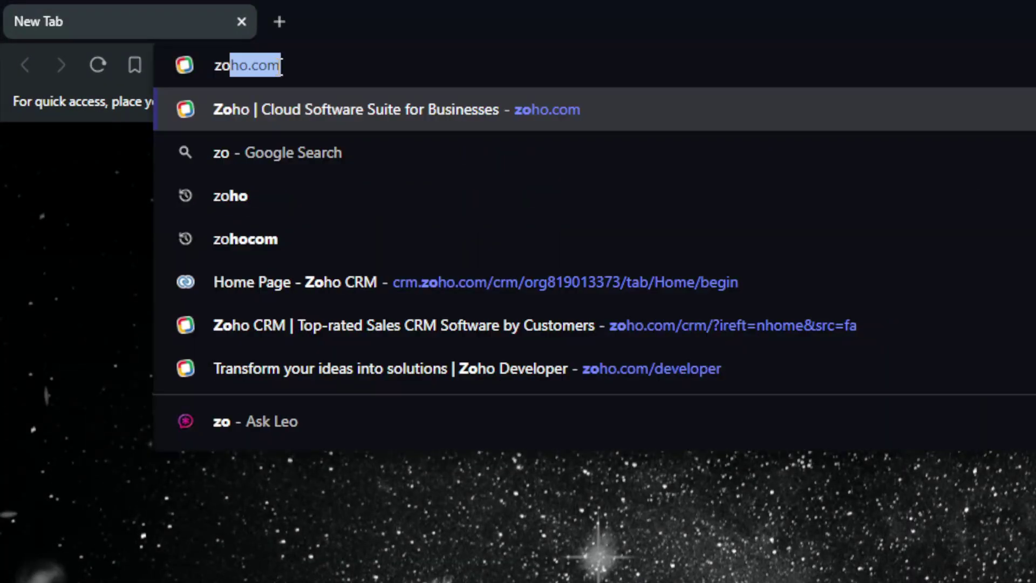
type(".co")
key("Return")
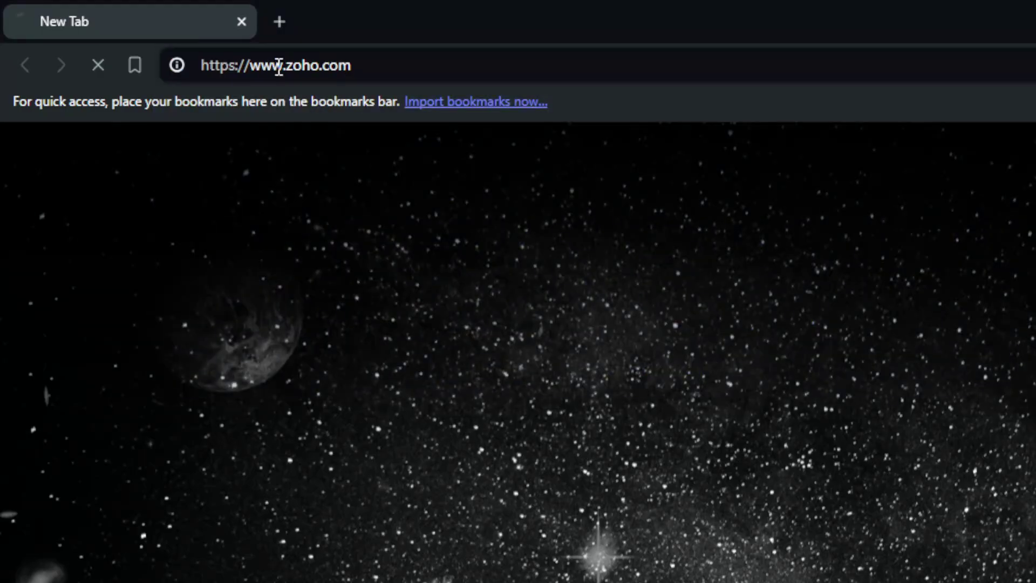
Load zapier.com in a second browser tab
key("ctrl+t")
type("zaper")
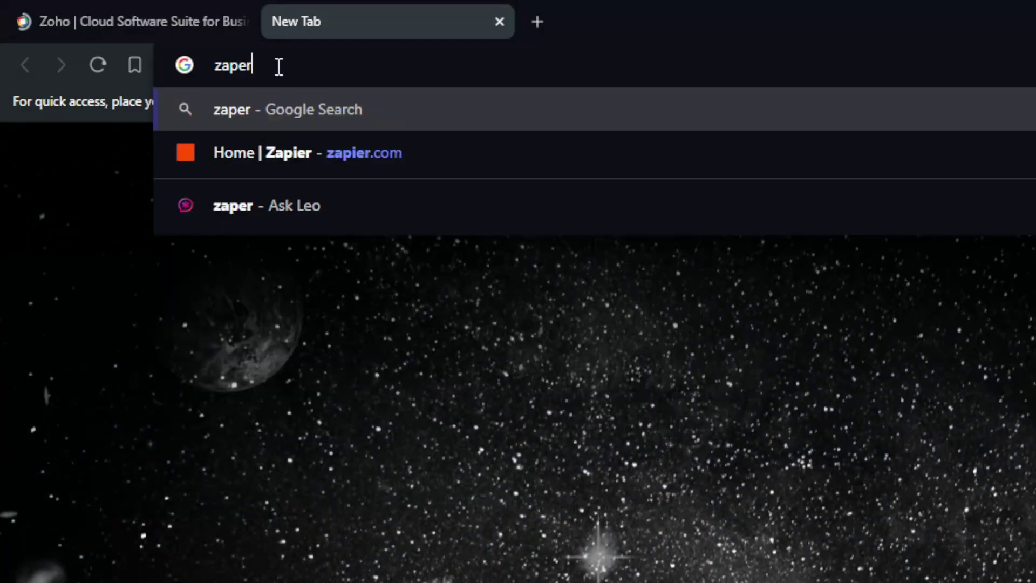
key("BackSpace")
key("BackSpace")
type("ier.com")
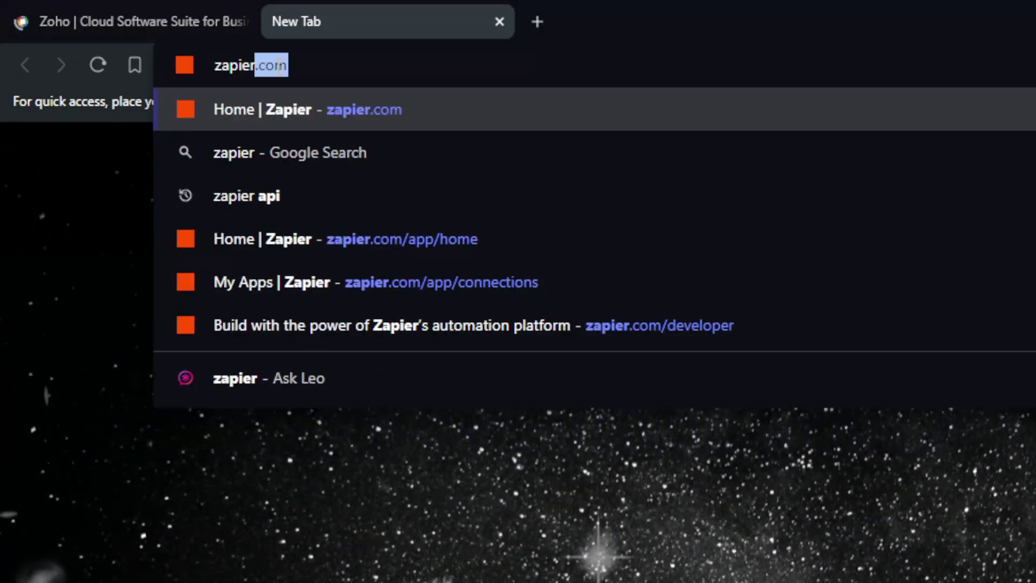
key("Return")
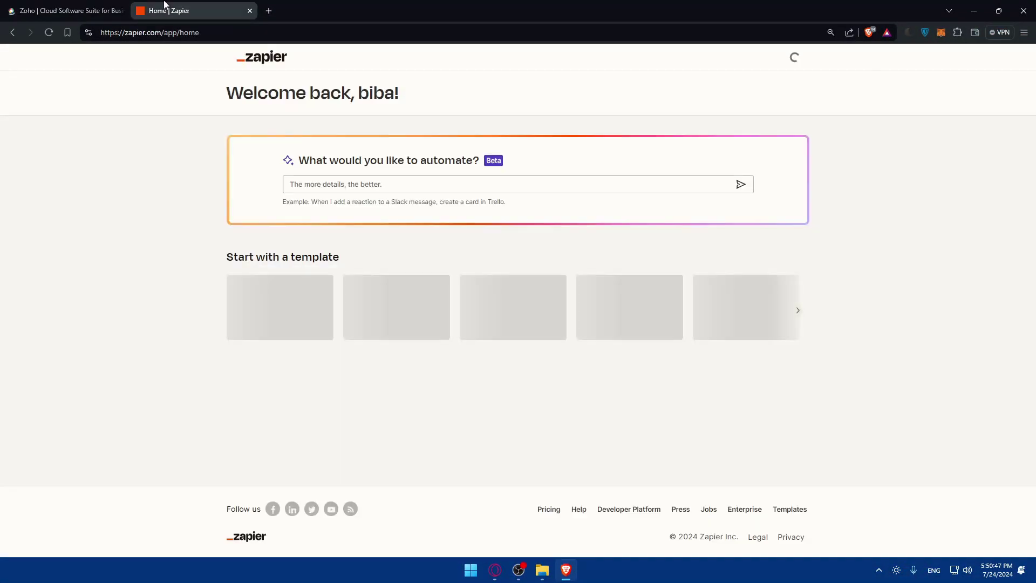
Open the Zoho website in a new private browsing window
left_click(60, 6)
left_click(132, 8)
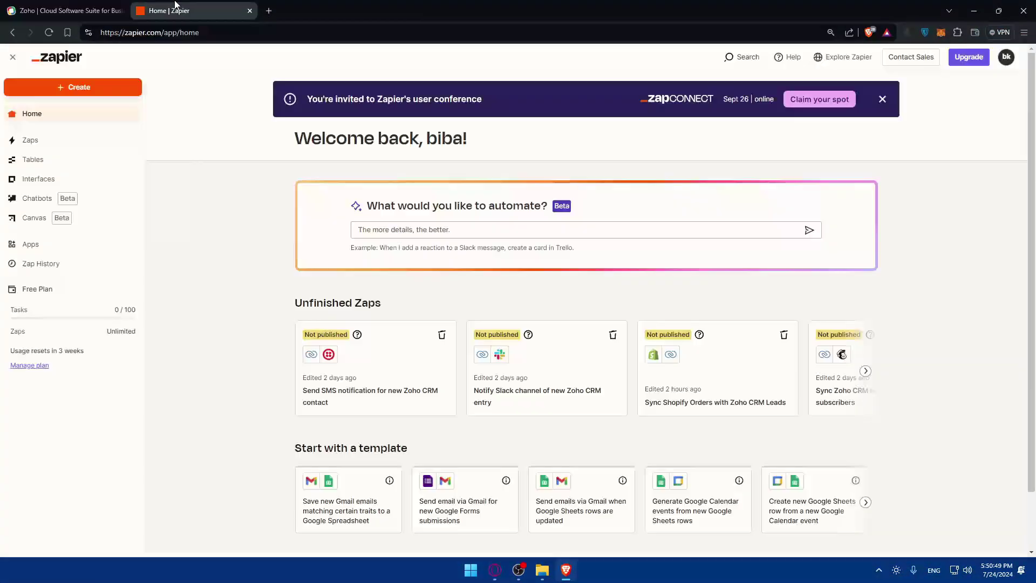
left_click(108, 8)
key("ctrl+shift+n")
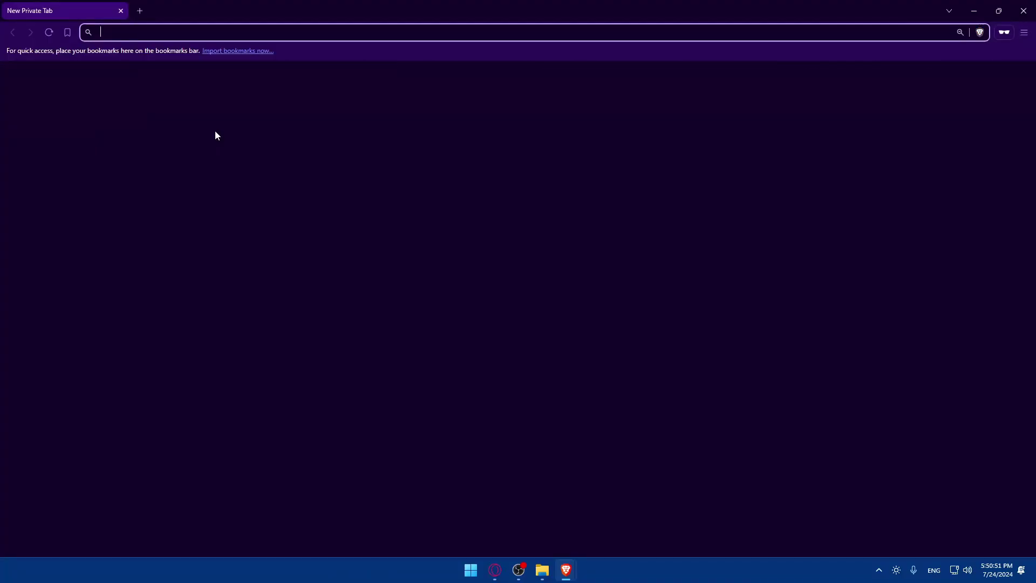
type("zoho.com")
key("Return")
Load Zapier in a second private tab, then go to Zoho's sign-in page
key("ctrl+t")
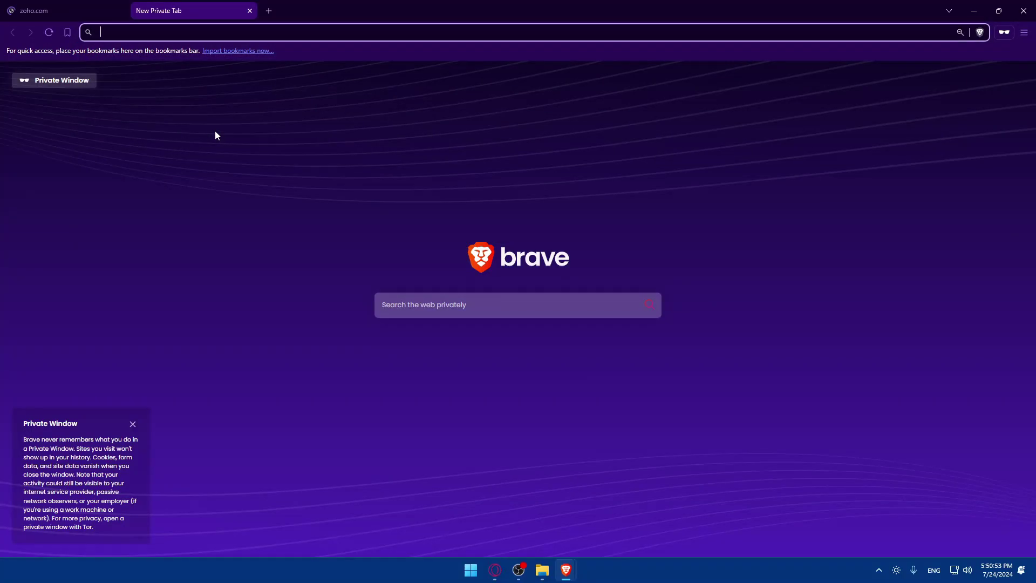
type("zapier.com")
key("Return")
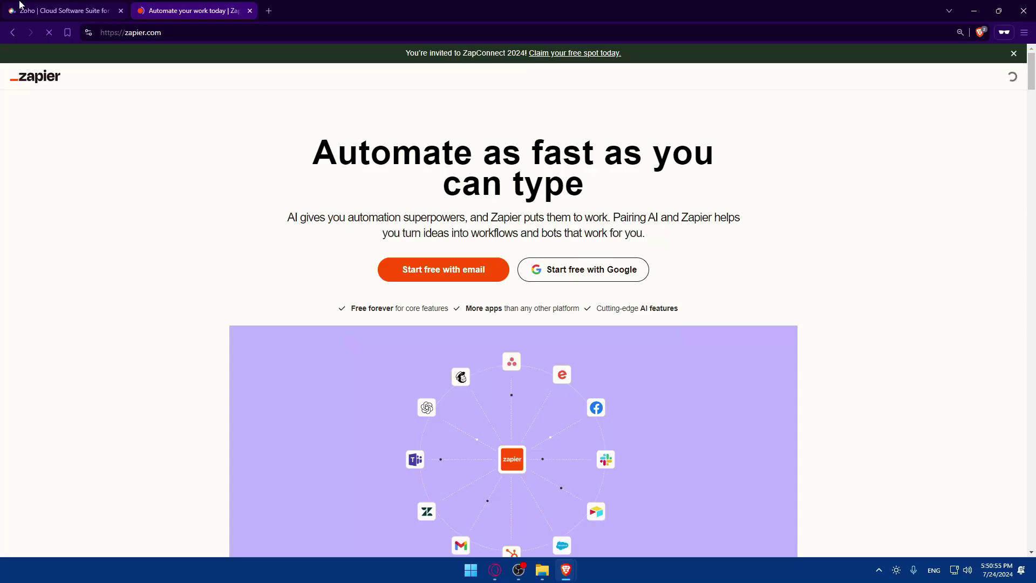
key("ctrl+shift+Tab")
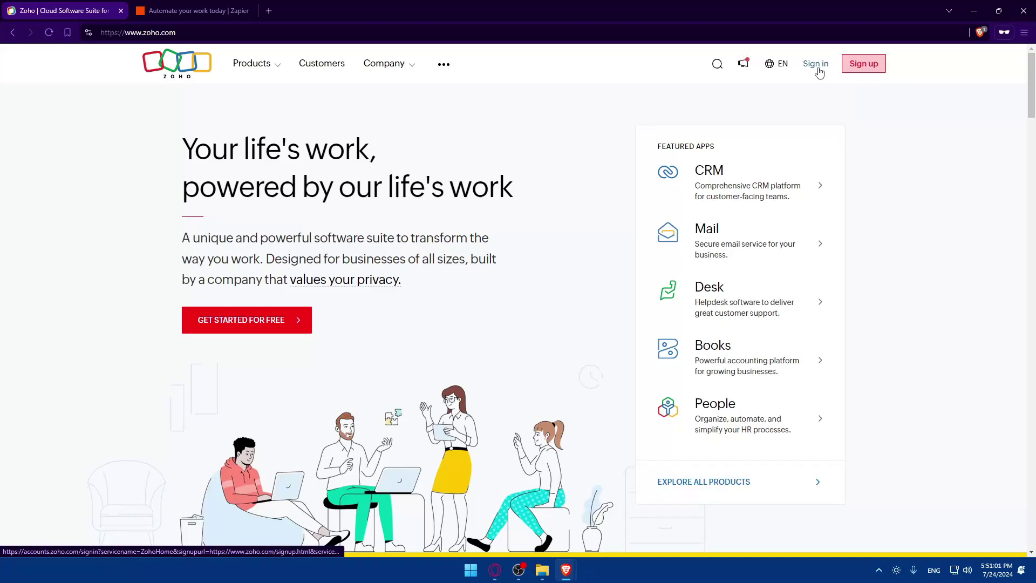
left_click(815, 65)
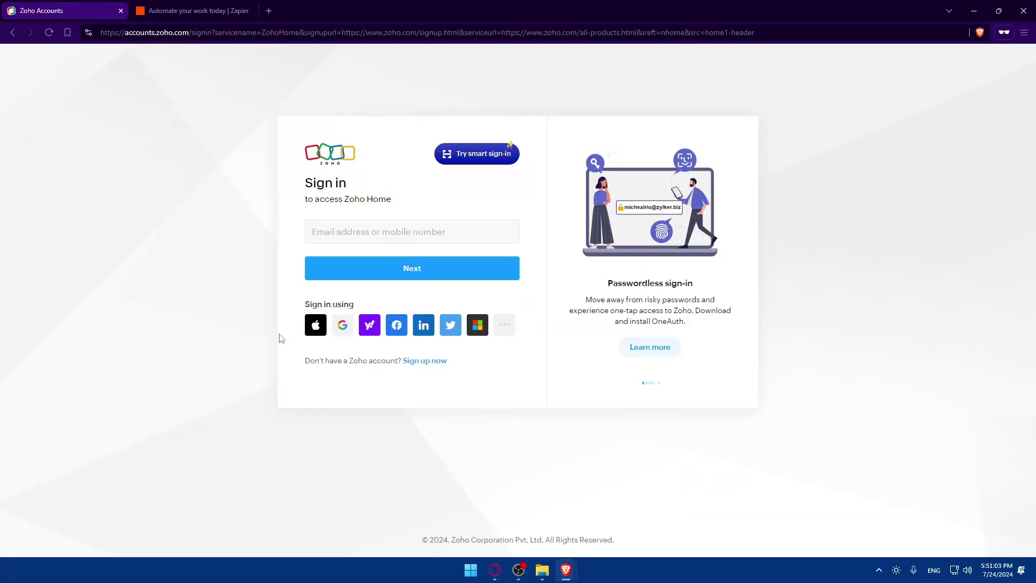
Close the Zoho sign-in tab, view Zapier's log-in page, and return to the main Brave window
left_click(122, 12)
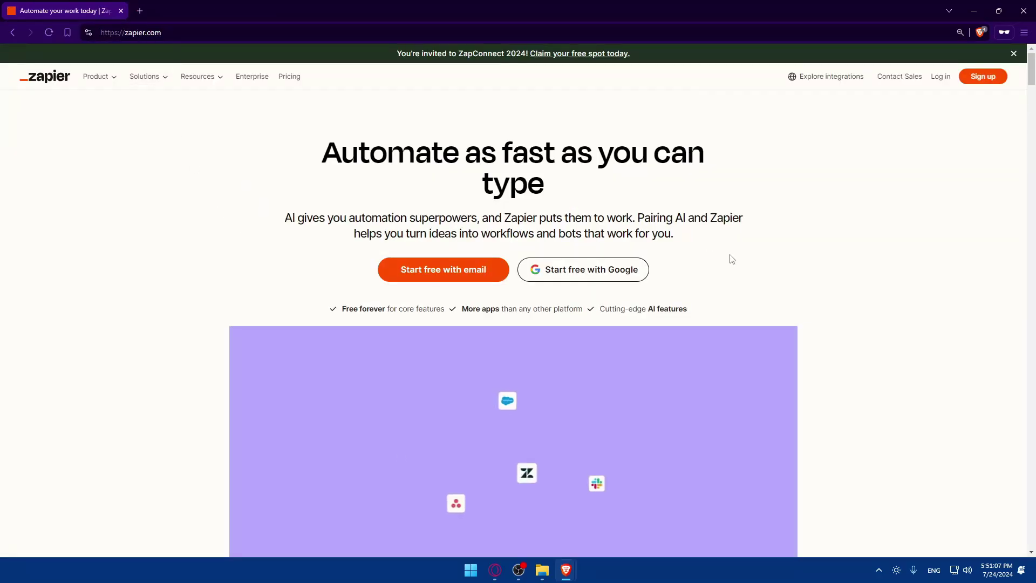
left_click(941, 77)
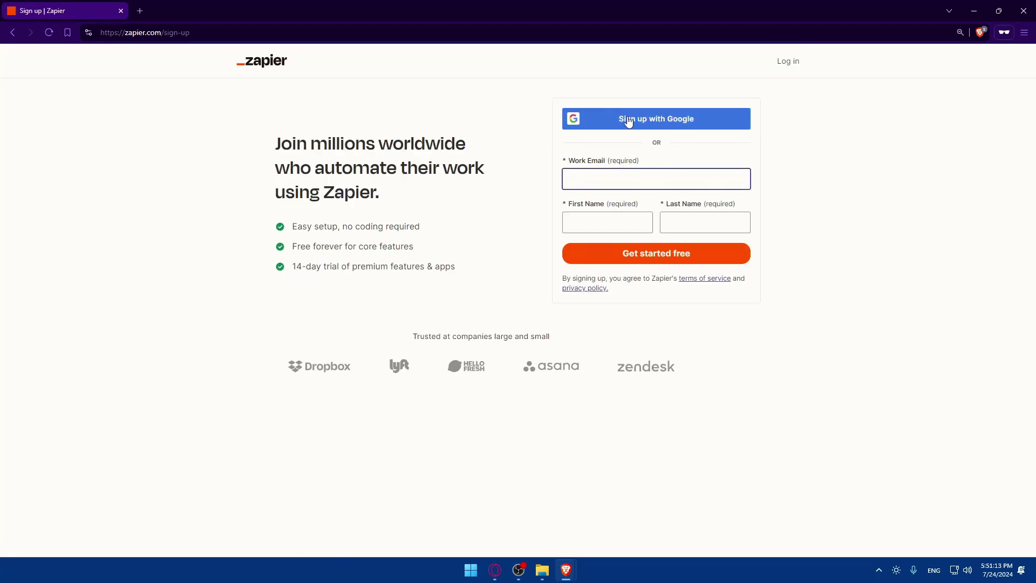
left_click_drag(456, 268, 296, 270)
left_click(299, 271)
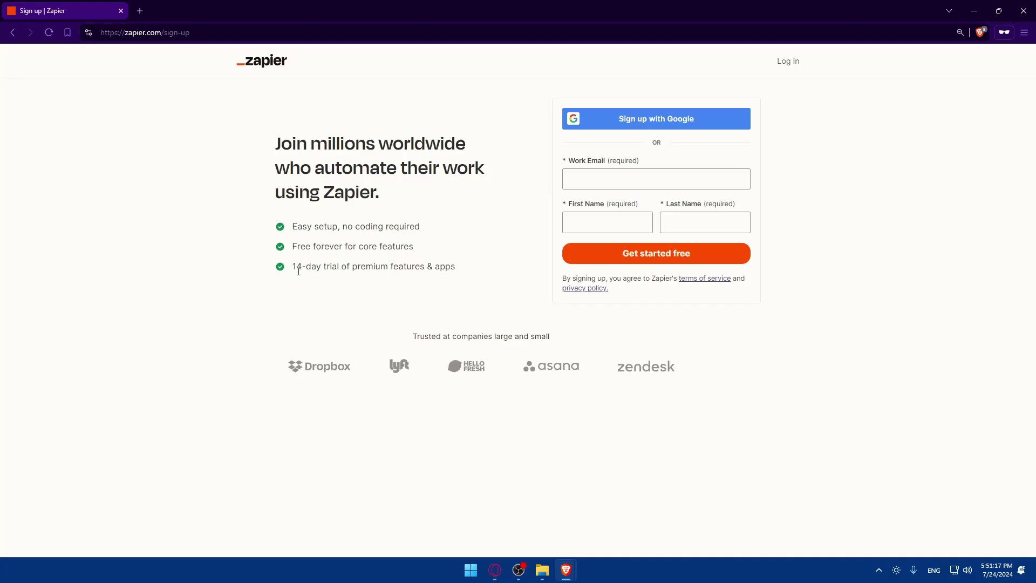
left_click_drag(432, 251, 359, 249)
left_click(293, 254)
left_click(395, 256)
key("alt+Tab")
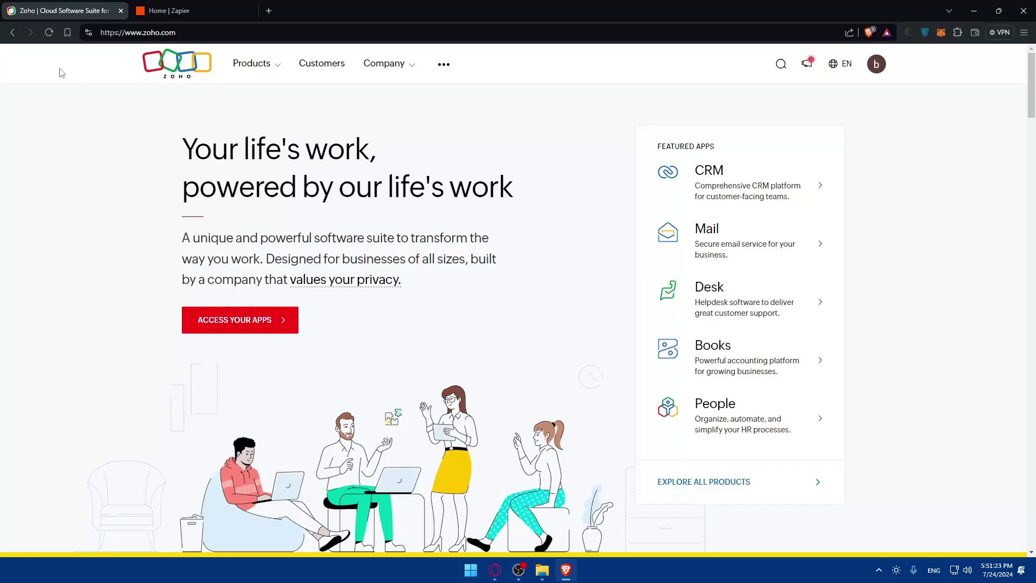
Launch Zoho CRM from Featured Apps, close its product page, and return to Zapier
left_click(709, 178)
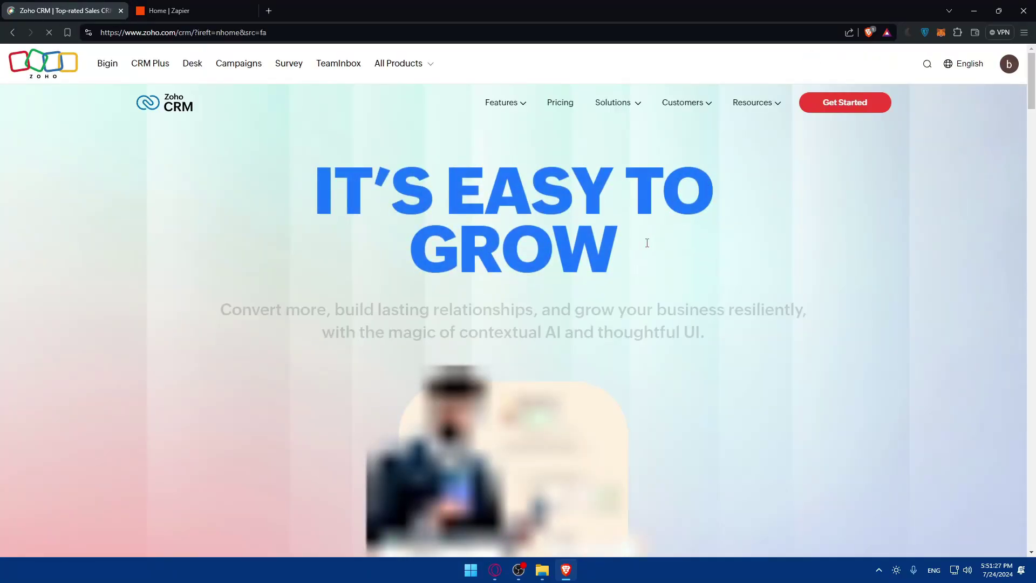
left_click(840, 106)
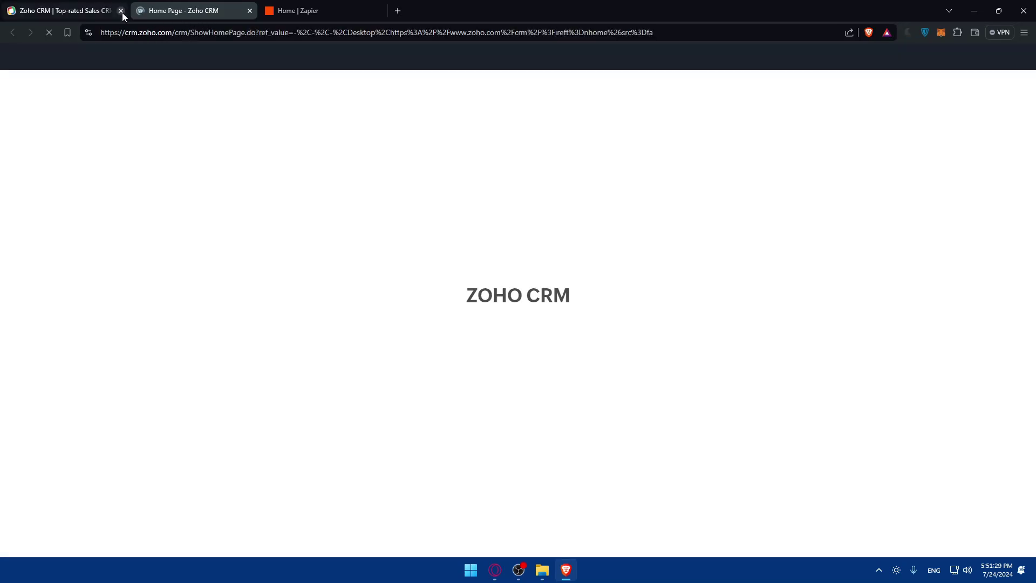
left_click(122, 11)
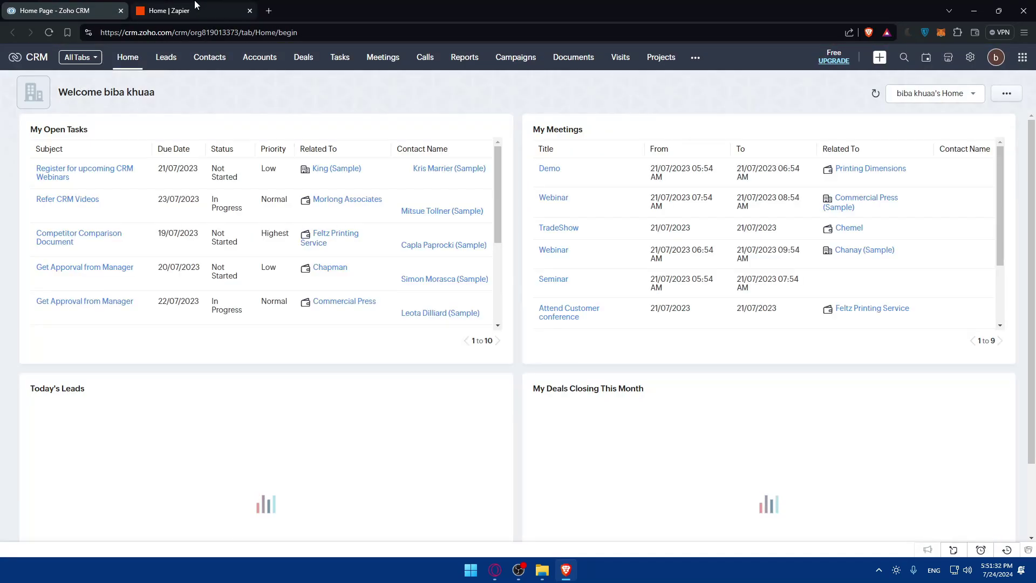
left_click(196, 6)
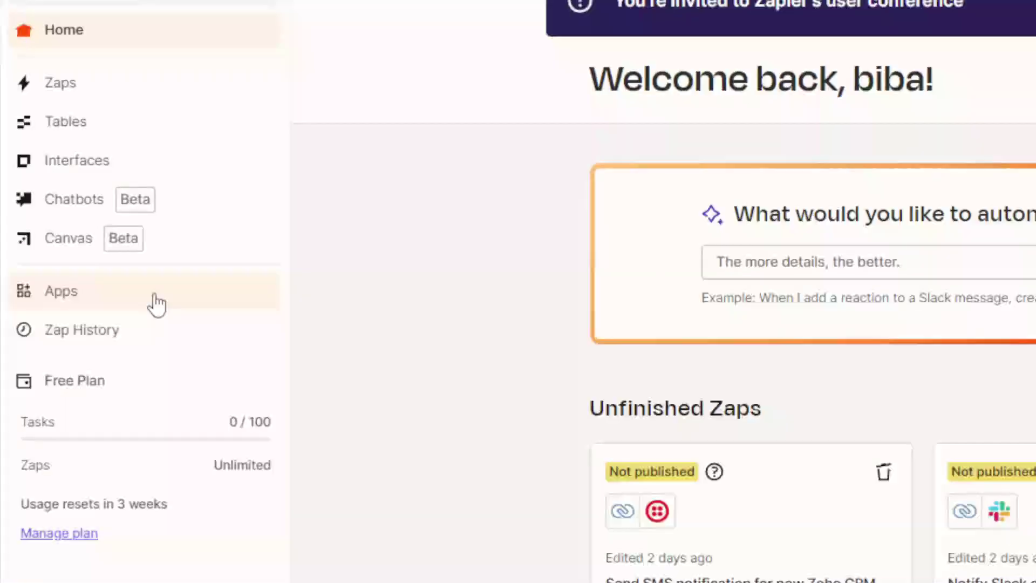
Open Zapier's Apps page and search it for 'zoho crm'
left_click(78, 249)
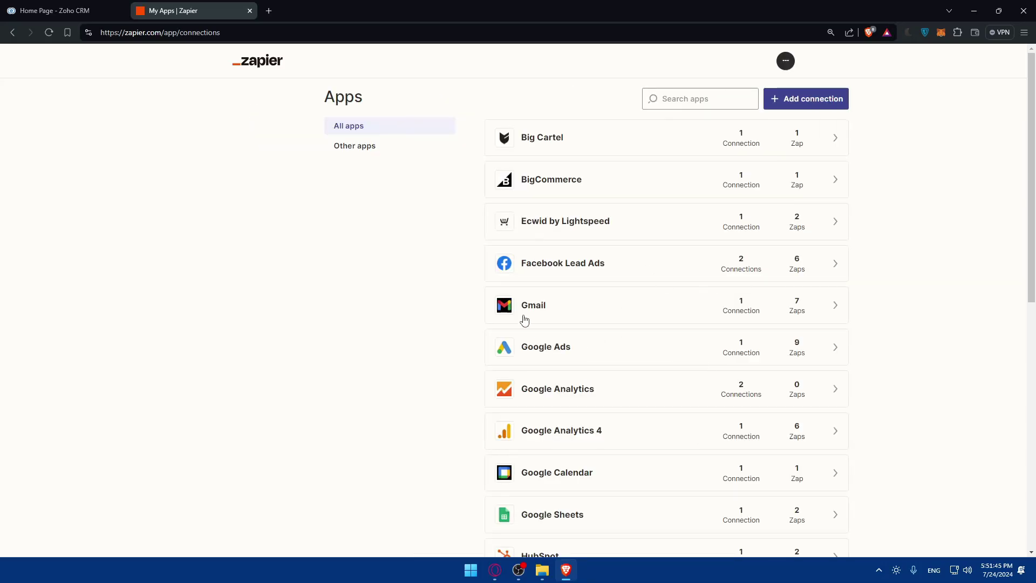
left_click(699, 89)
type("zoho")
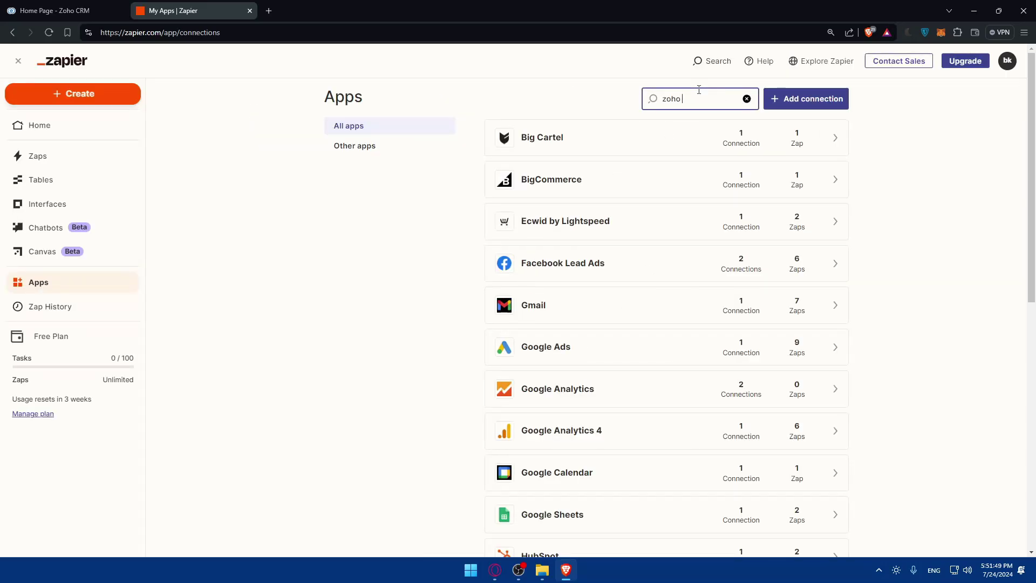
type(" crm")
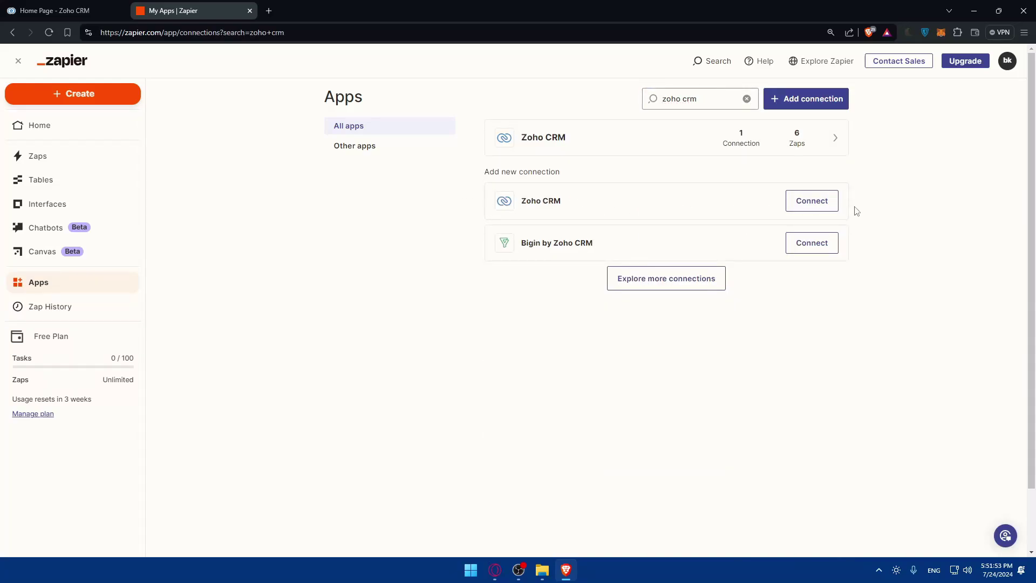
Start a new Zoho CRM connection and bring its connection window to the front
left_click(808, 206)
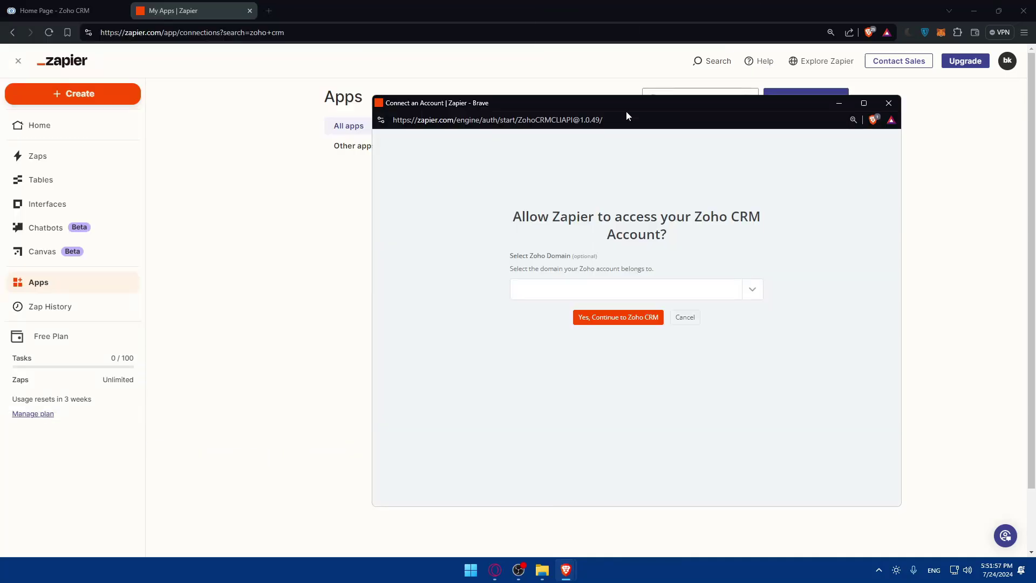
left_click_drag(512, 271, 600, 262)
left_click_drag(499, 261, 661, 276)
left_click(663, 269)
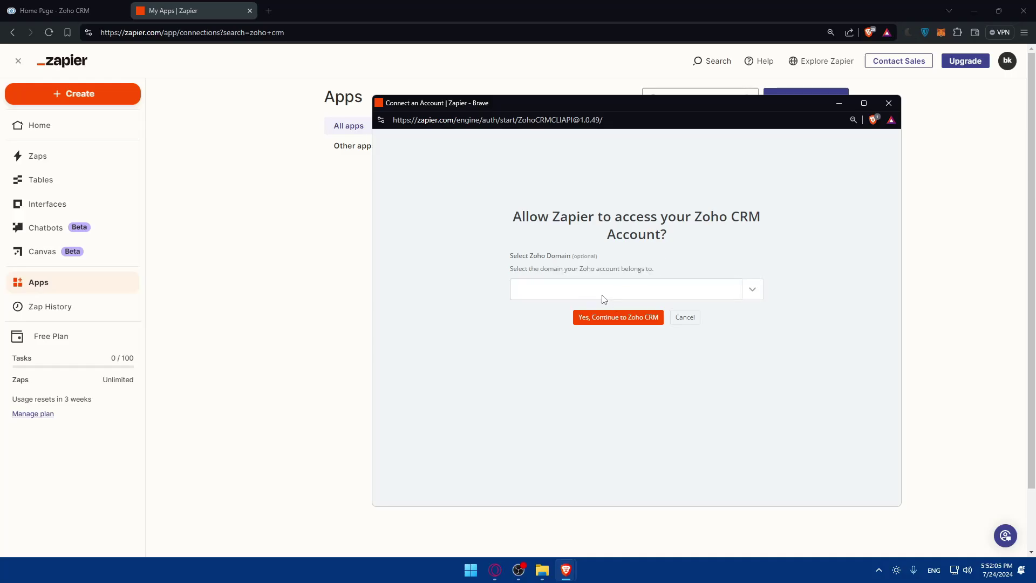
left_click(68, 5)
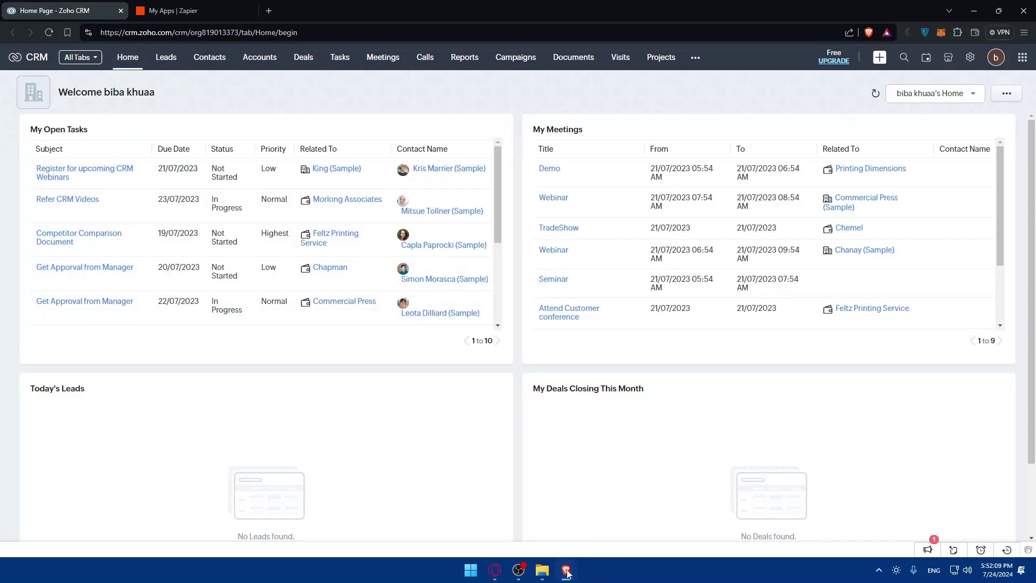
left_click(504, 513)
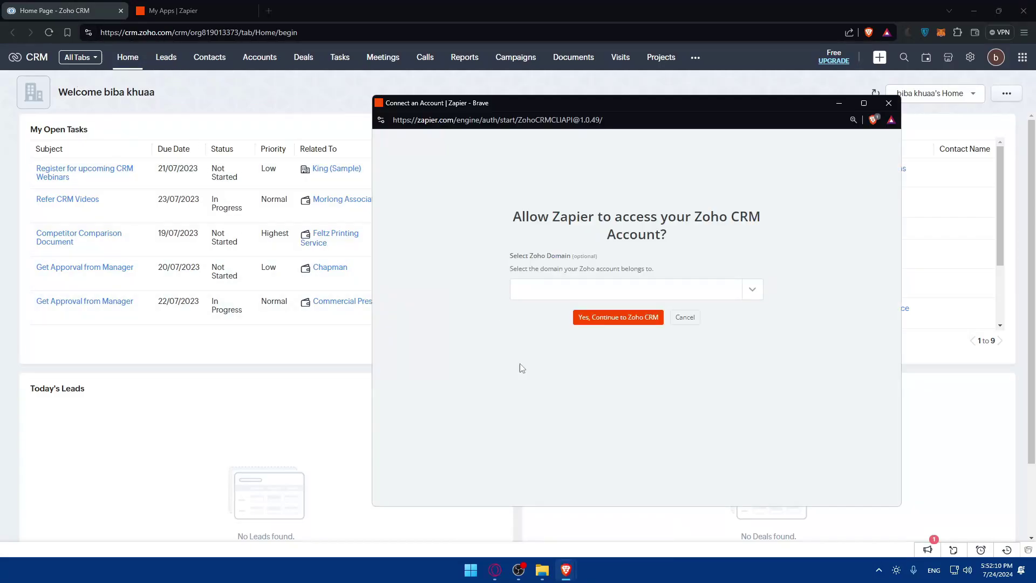
left_click(141, 32)
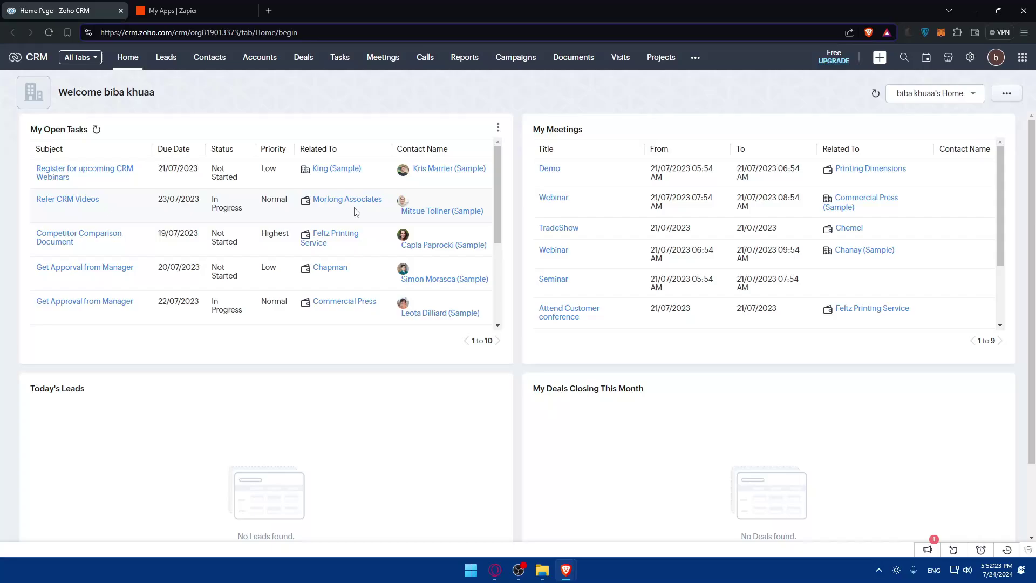
mouse_move(566, 570)
left_click(614, 513)
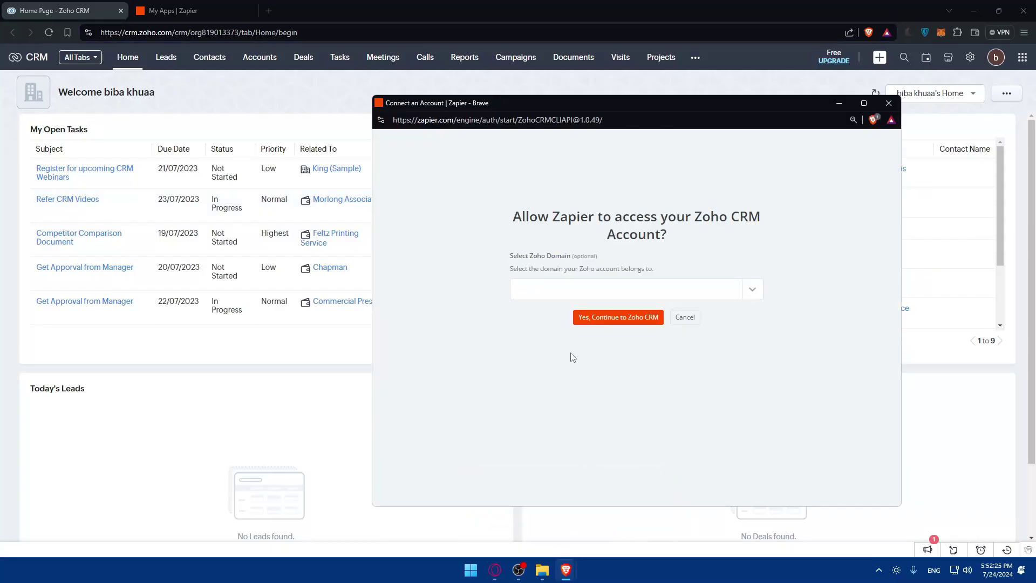
Choose zoho.com as the Zoho domain and continue to Zoho CRM
left_click(558, 285)
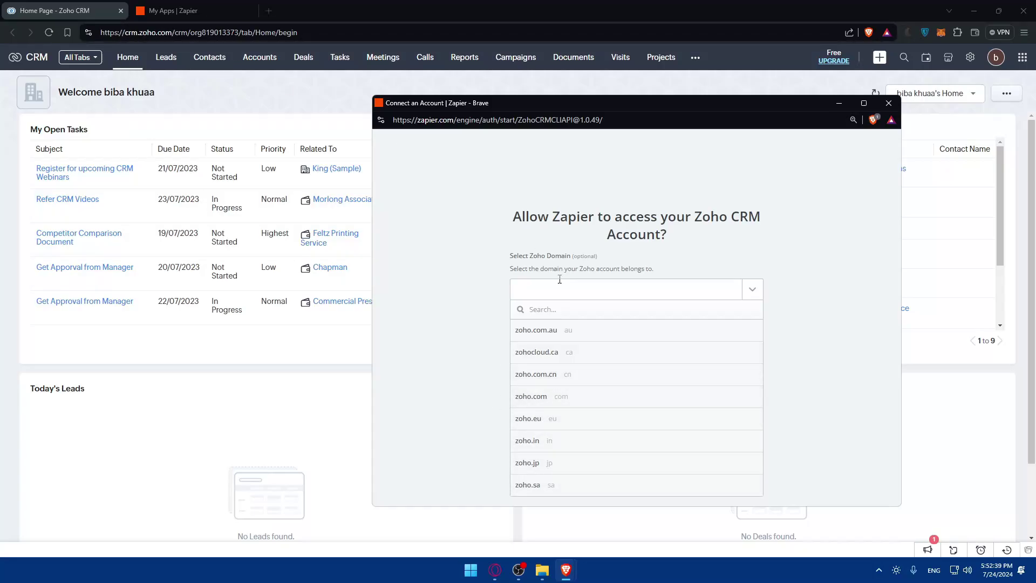
left_click(560, 398)
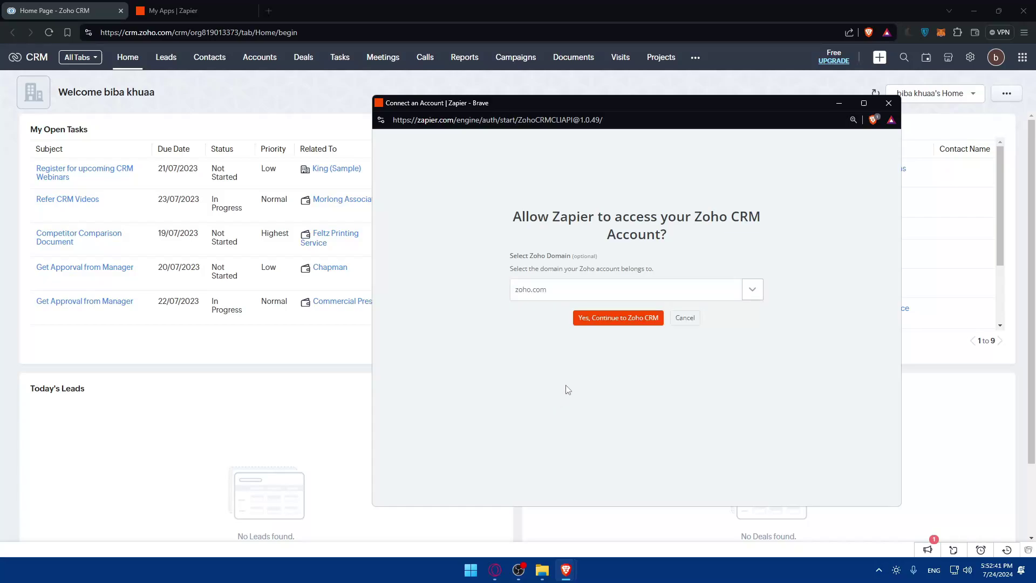
left_click(637, 292)
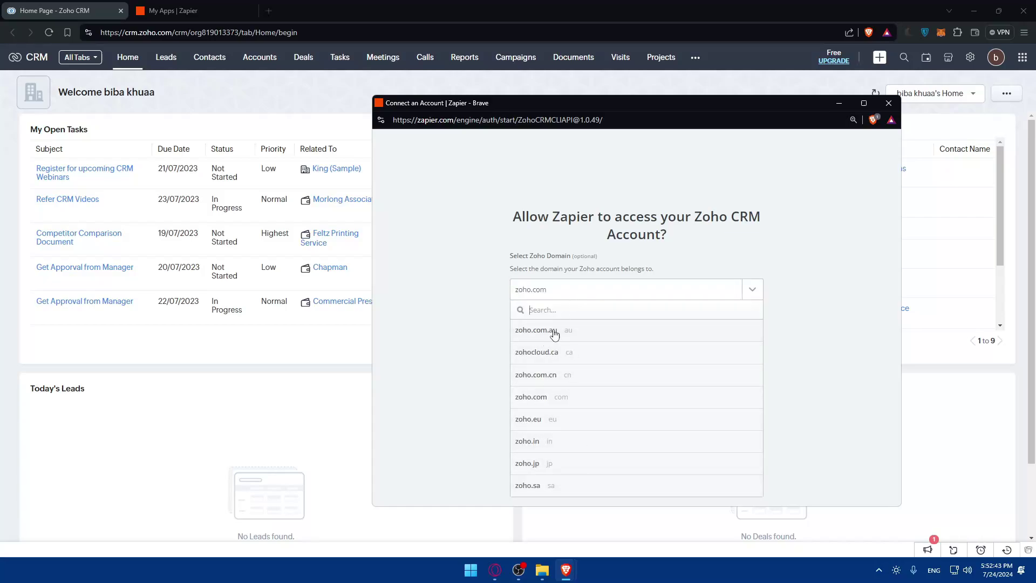
left_click(480, 350)
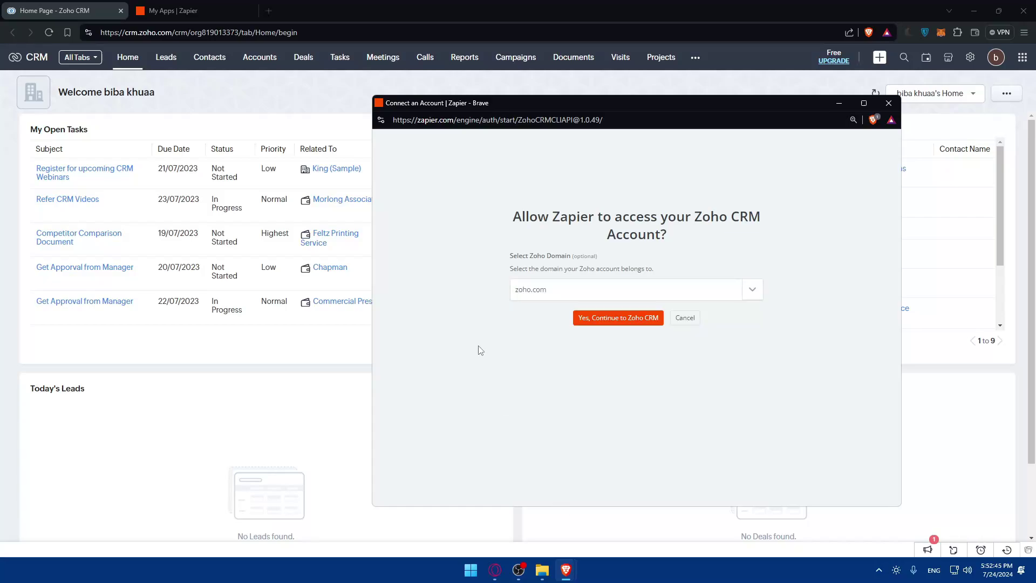
left_click(619, 318)
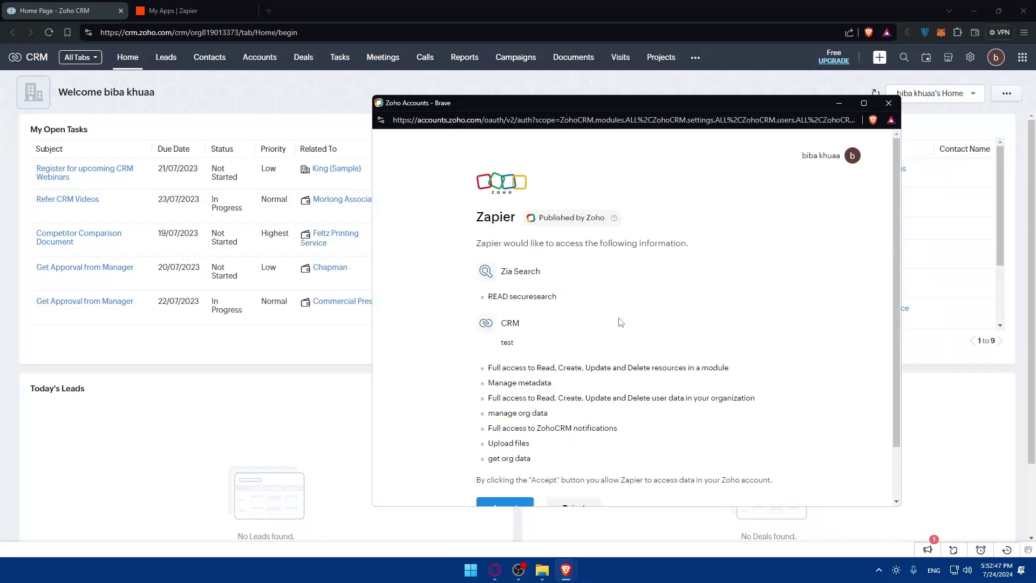
Read through the permissions Zapier requests from Zoho, then close the authorization window
scroll(619, 322, "down", 2)
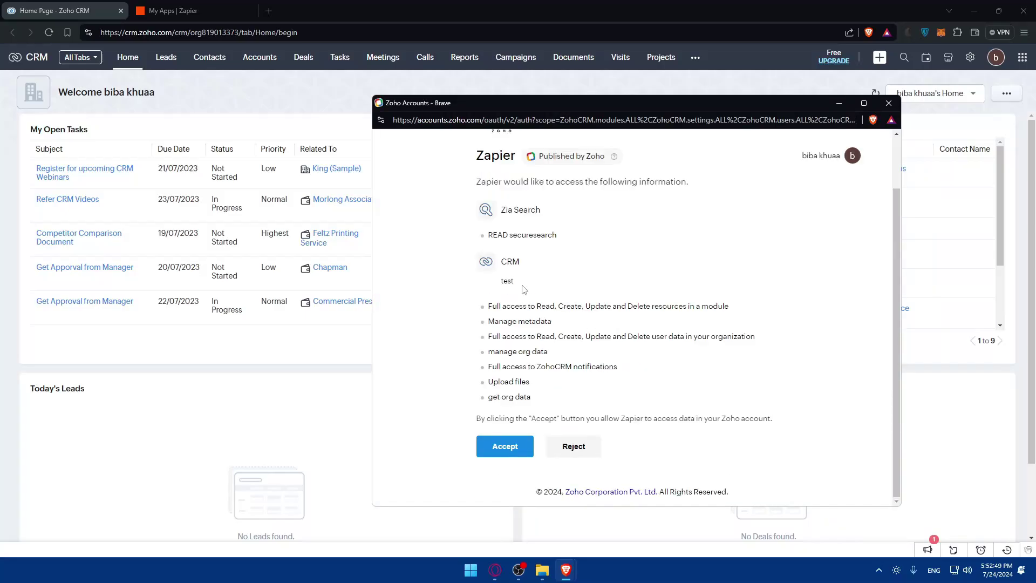
left_click_drag(491, 308, 627, 309)
left_click(618, 317)
left_click_drag(498, 367, 556, 322)
left_click(498, 385)
left_click(889, 102)
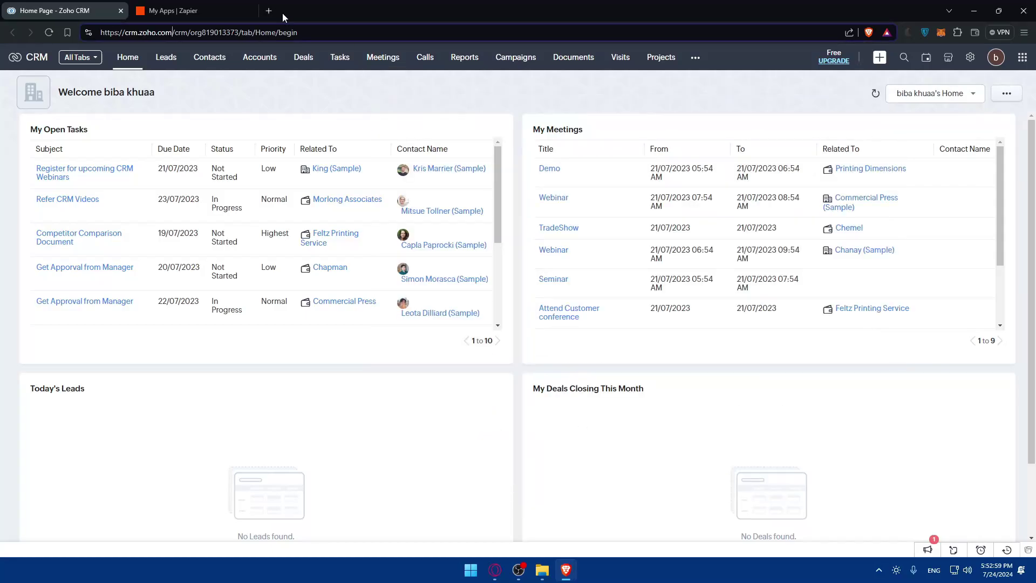
Return to the Zapier Apps tab and open the Zoho CRM connection details
left_click(245, 8)
left_click(657, 137)
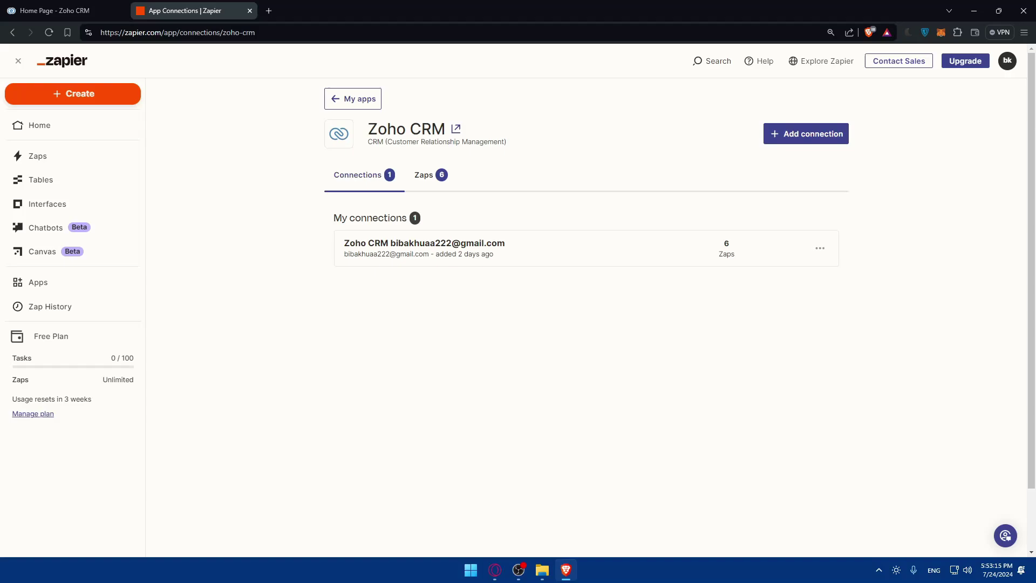
Go back to My apps, scroll the connected apps list, and move to page 2
left_click(335, 102)
scroll(638, 133, "down", 5)
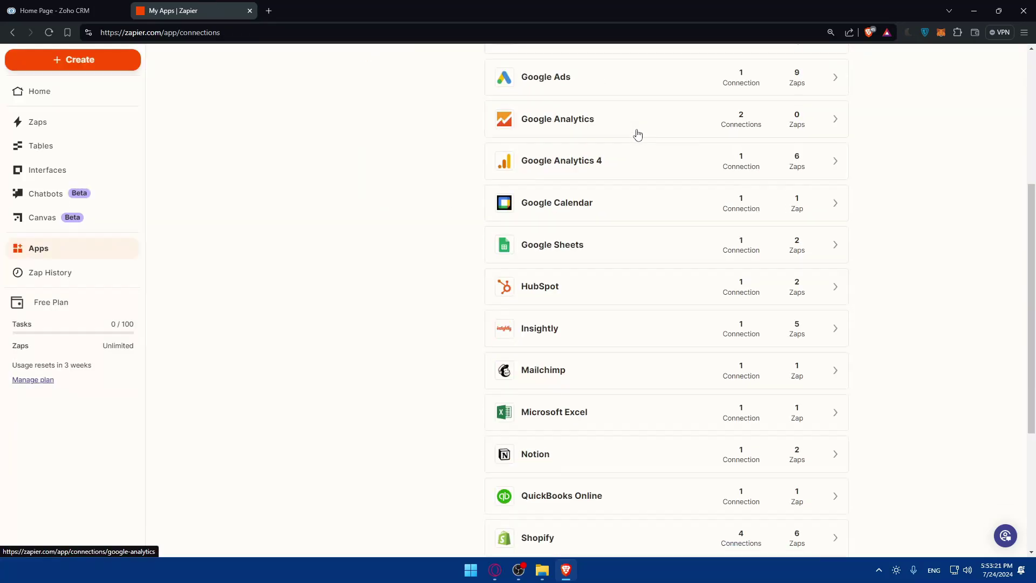
scroll(637, 134, "down", 4)
scroll(652, 308, "up", 8)
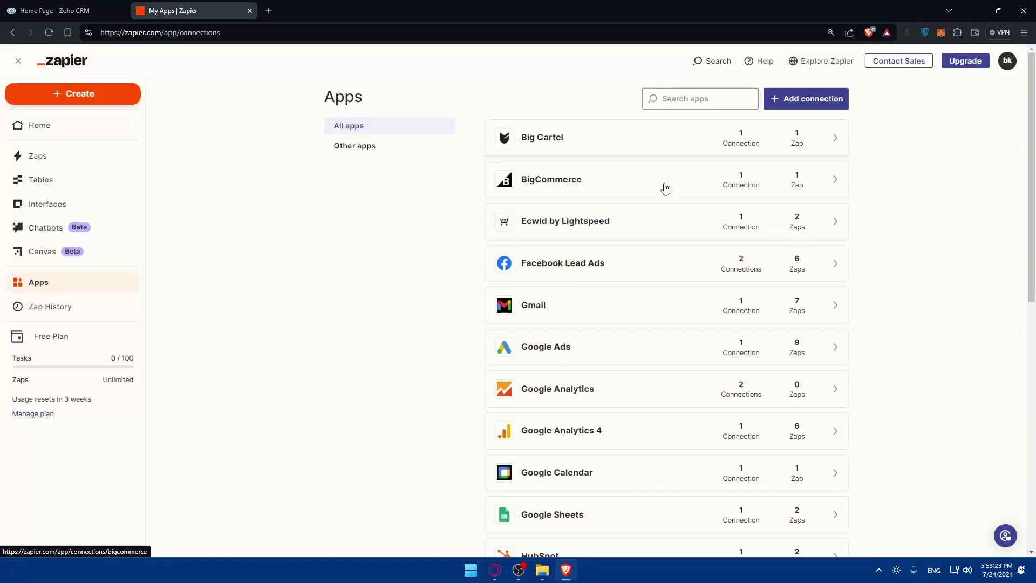
scroll(669, 301, "down", 8)
scroll(670, 299, "up", 8)
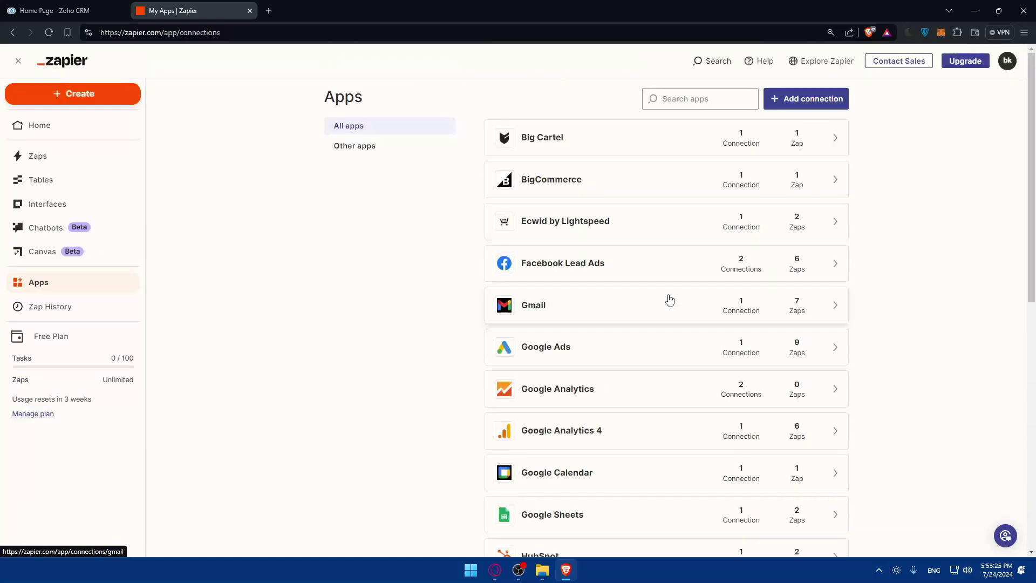
key("alt+Tab")
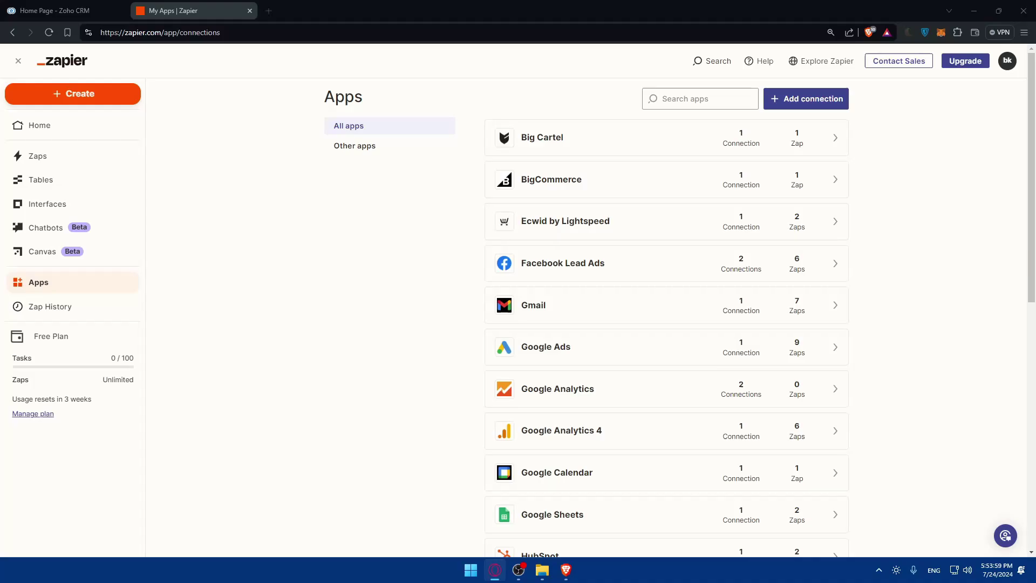
scroll(650, 243, "down", 5)
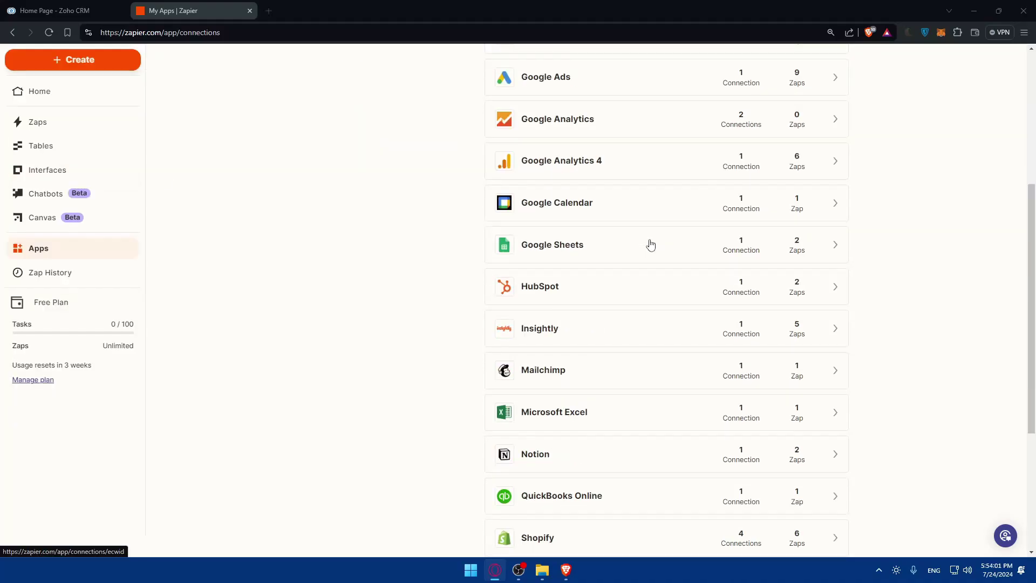
scroll(649, 243, "up", 5)
scroll(604, 223, "down", 10)
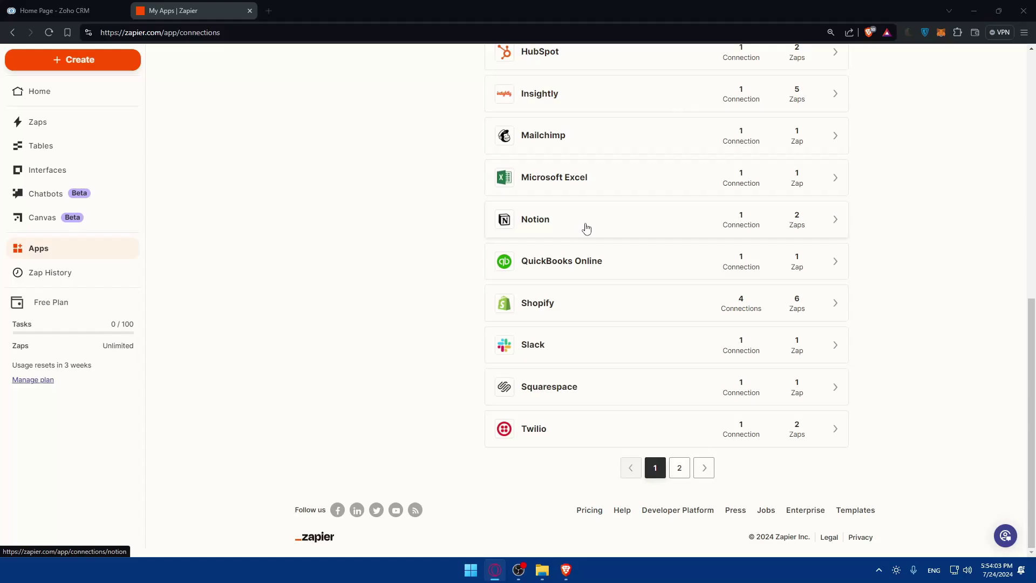
left_click(680, 468)
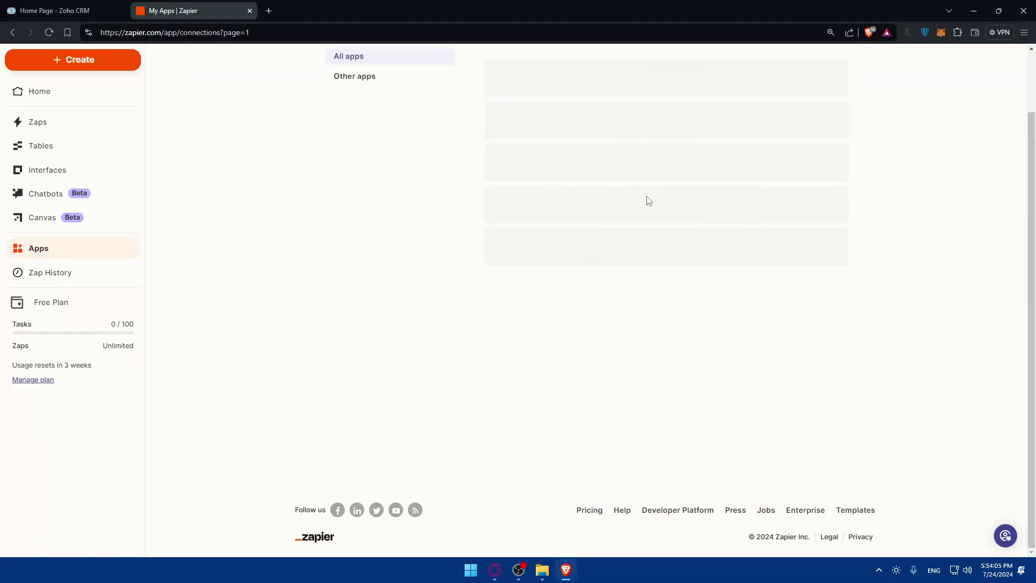
left_click(652, 353)
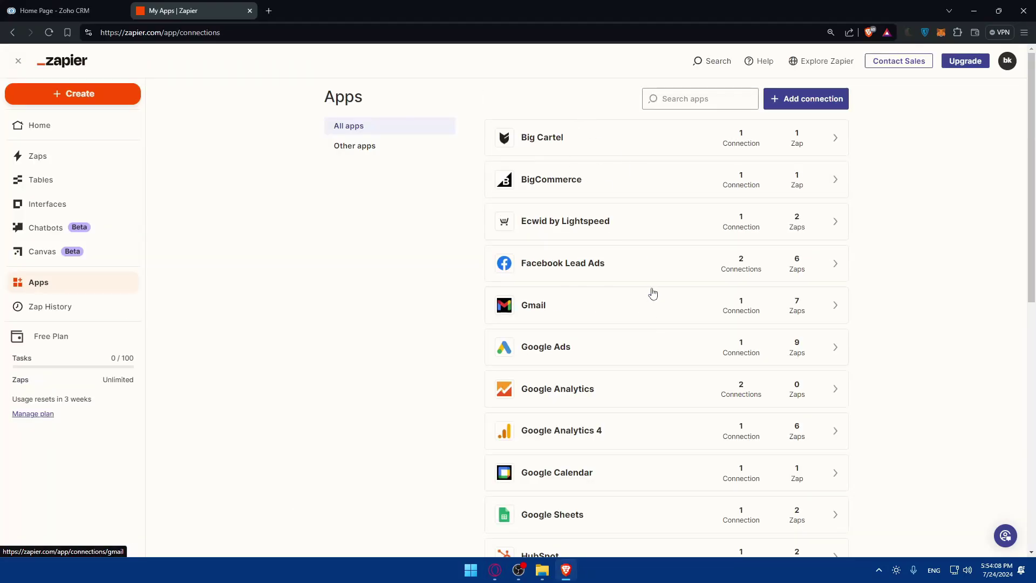
left_click(696, 98)
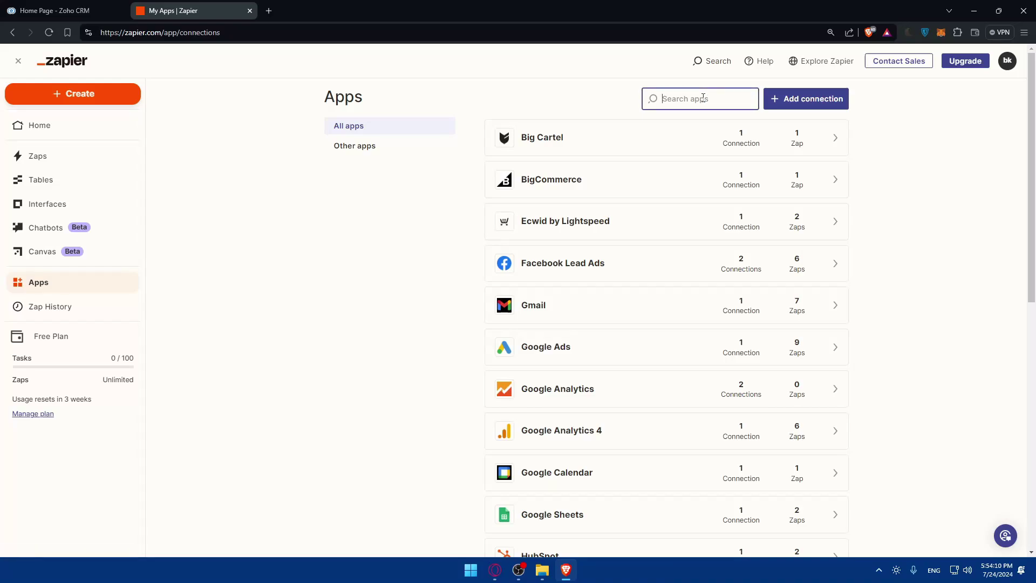
type("z")
key("BackSpace")
type("x")
key("BackSpace")
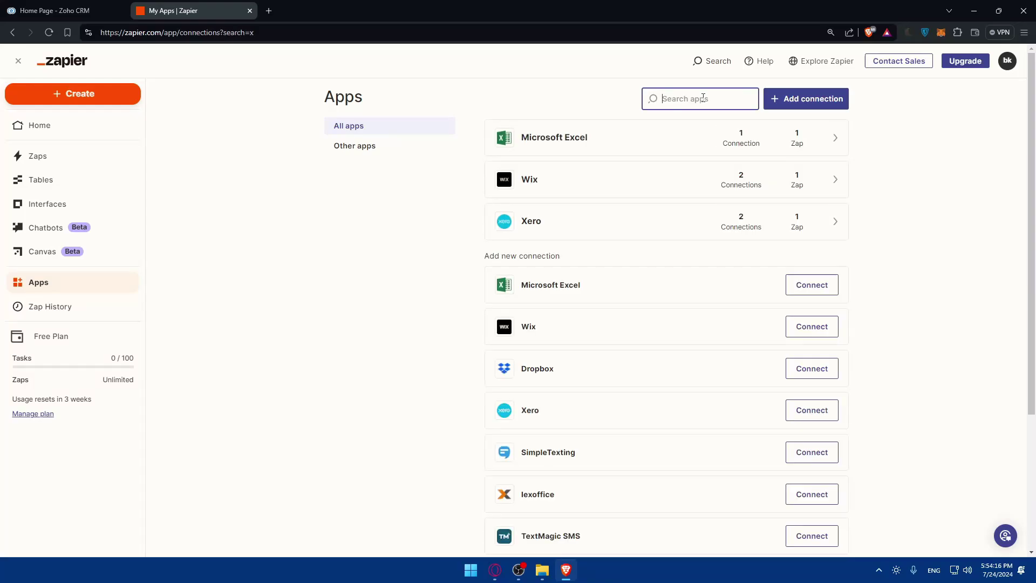
type("twit")
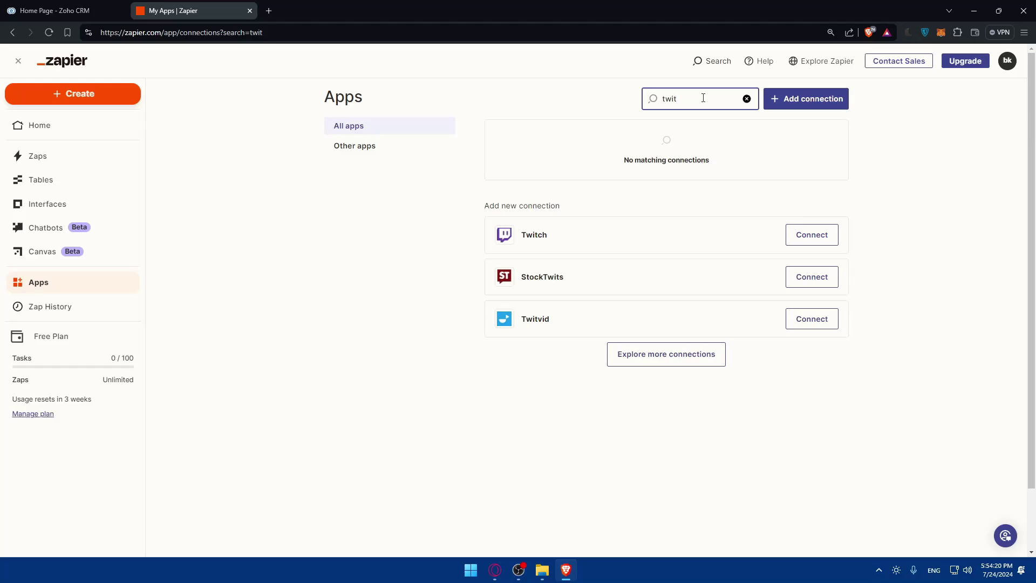
key("BackSpace")
key("BackSpace")
type("x.com")
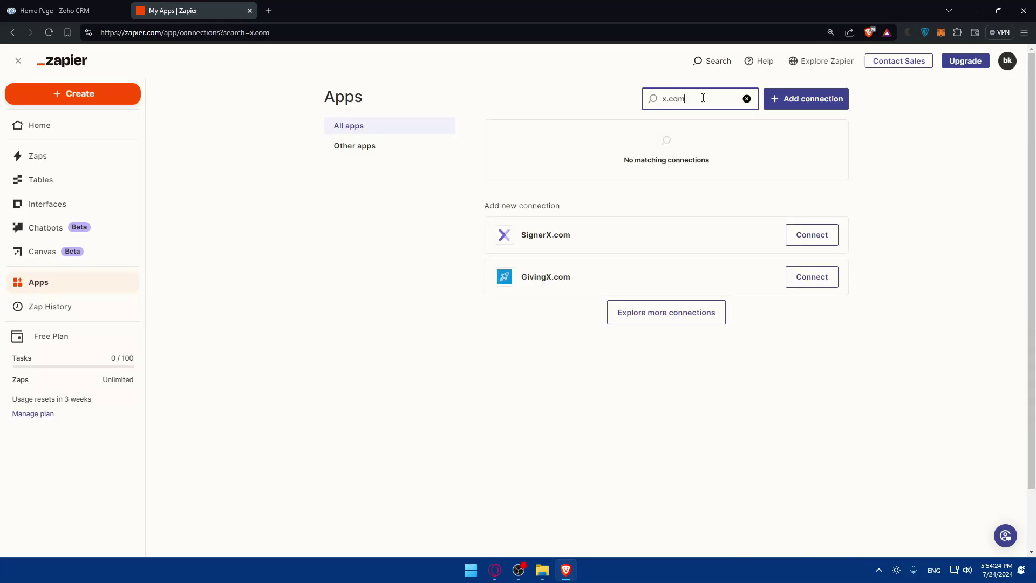
key("BackSpace")
key("BackSpace")
key("BackSpace")
key("BackSpace")
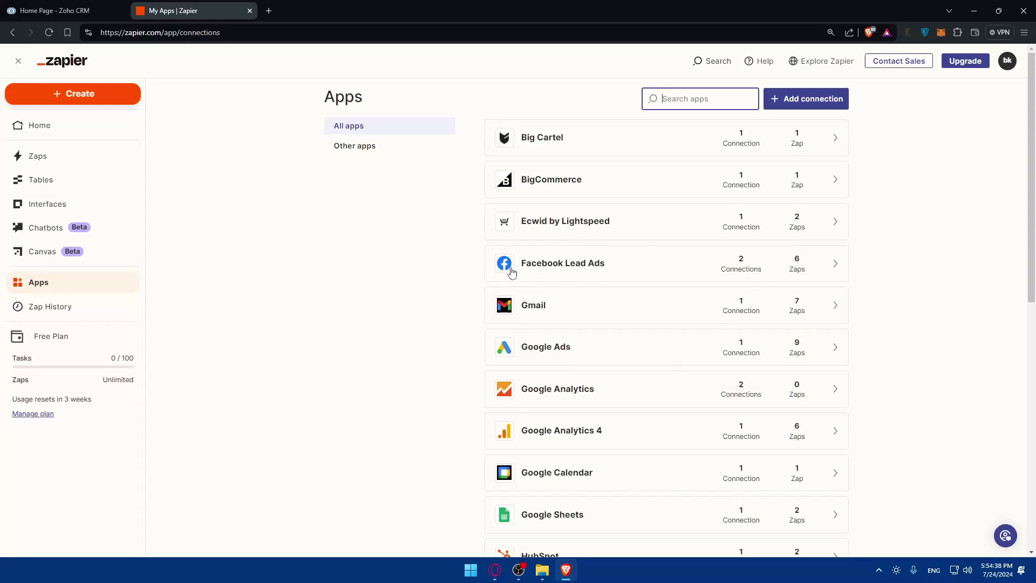
Go to the Zaps list and open the Create menu for a new Zap
scroll(610, 162, "down", 10)
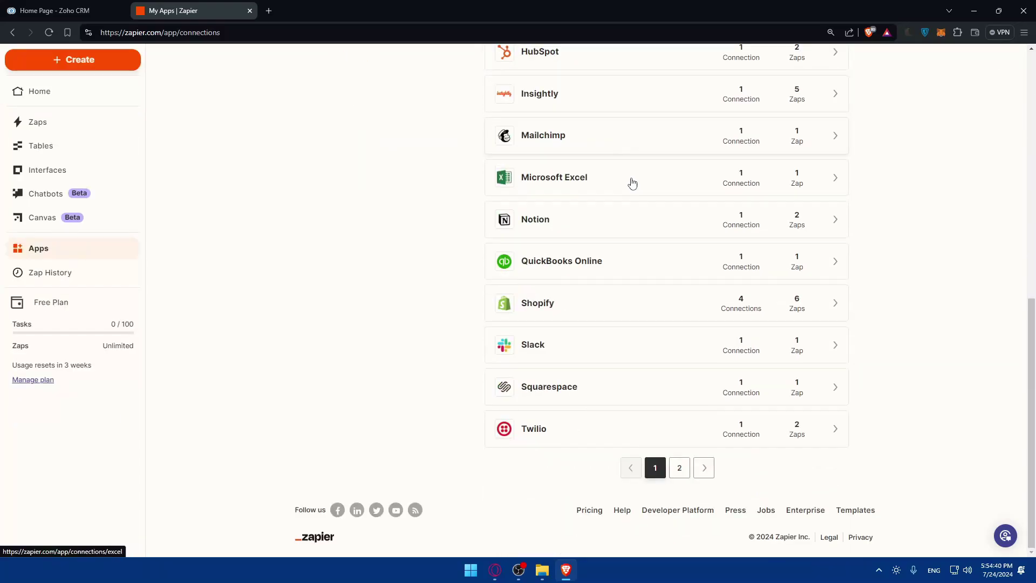
scroll(648, 205, "up", 10)
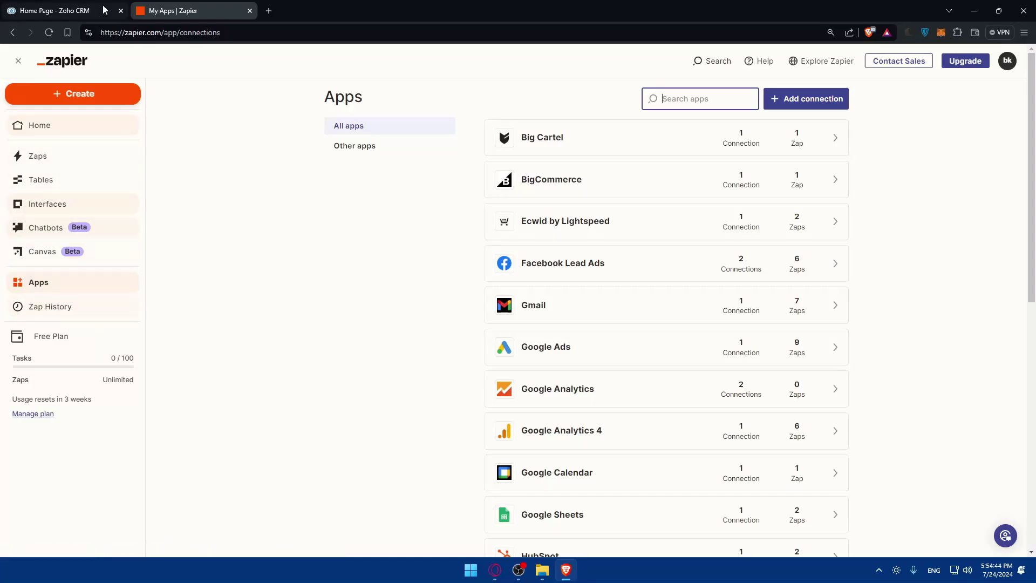
left_click(49, 167)
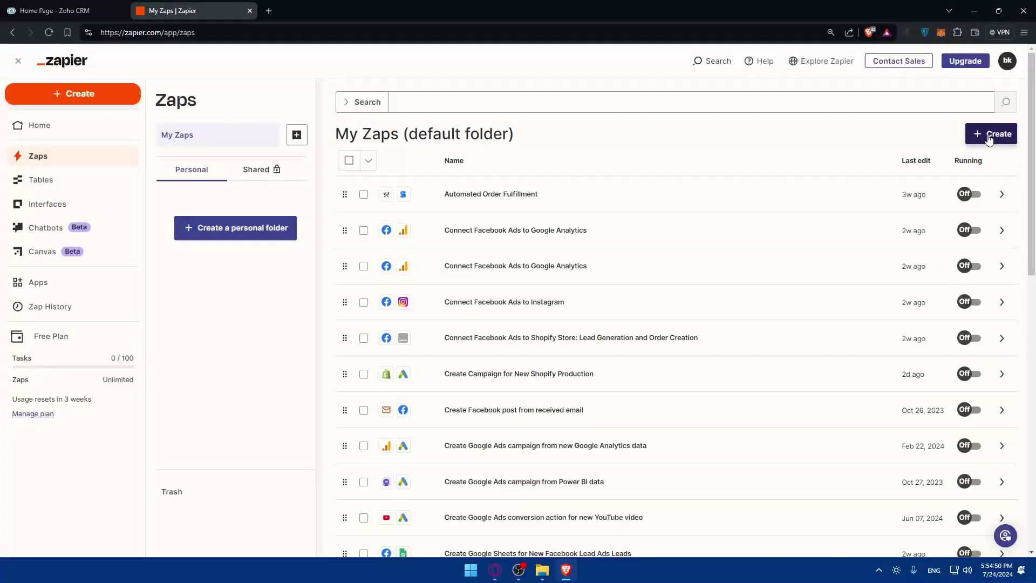
left_click(105, 94)
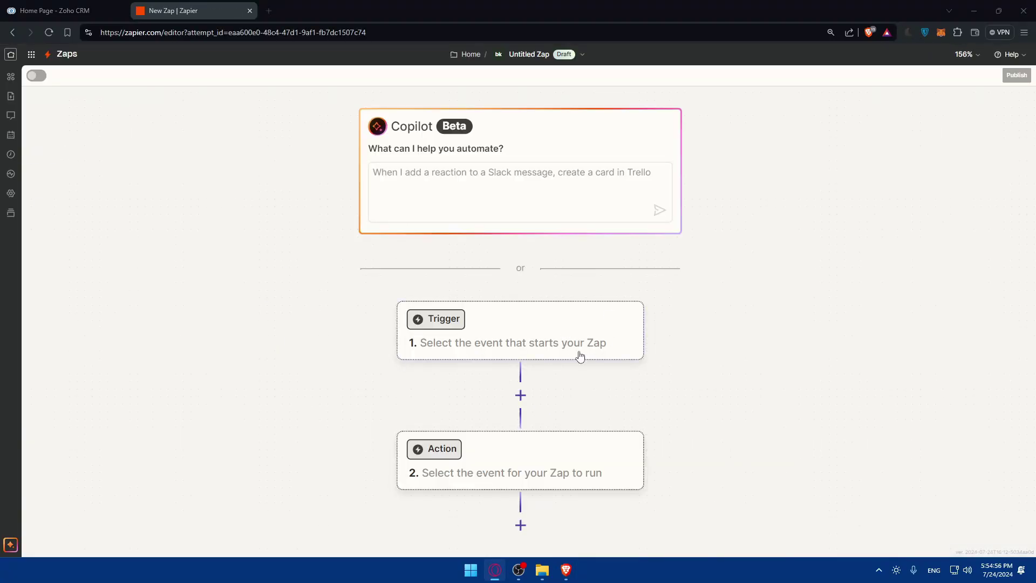
scroll(506, 363, "down", 1)
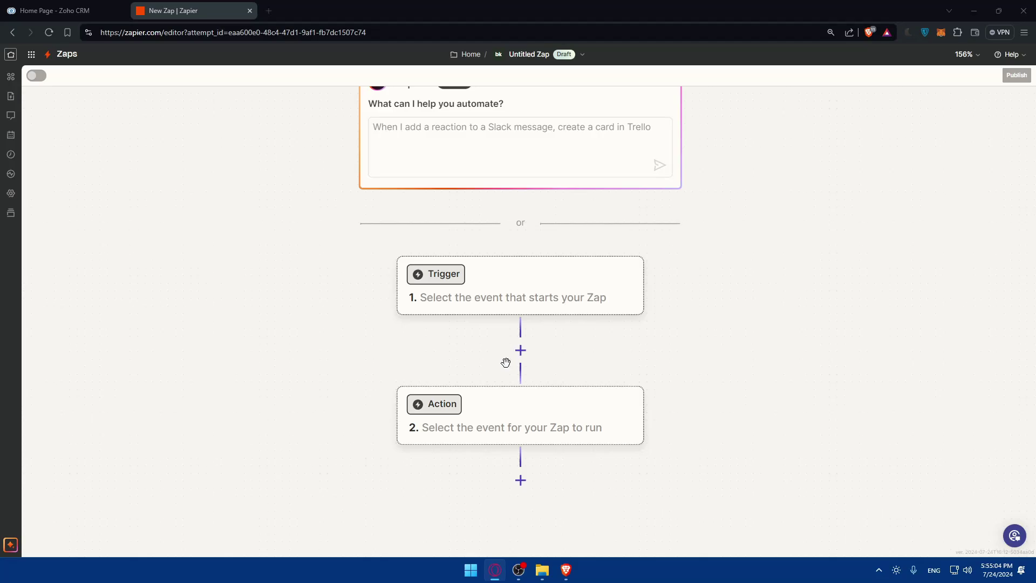
Search for Zoho CRM and make it the trigger app for step 1
left_click(509, 303)
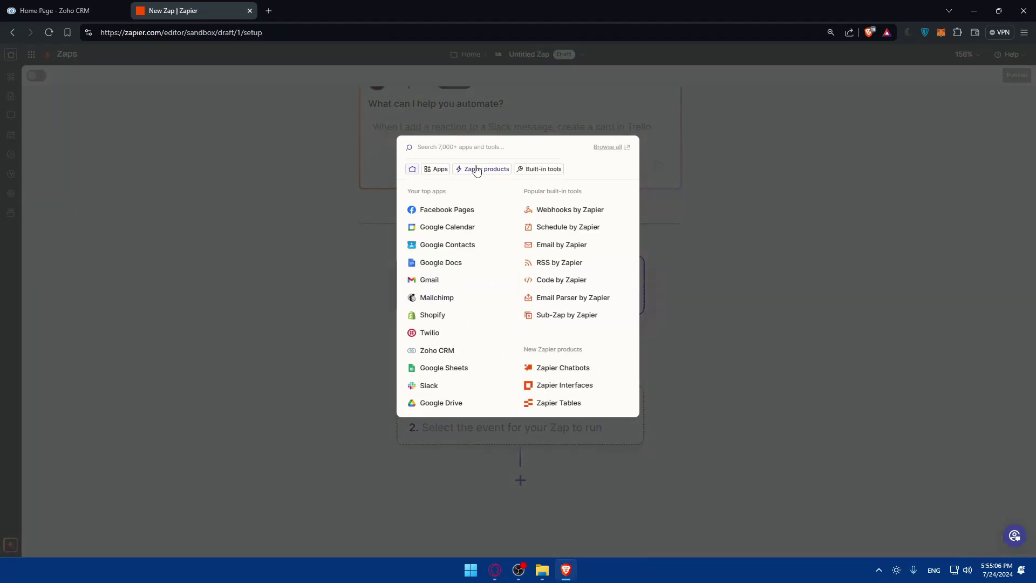
type("zohocr")
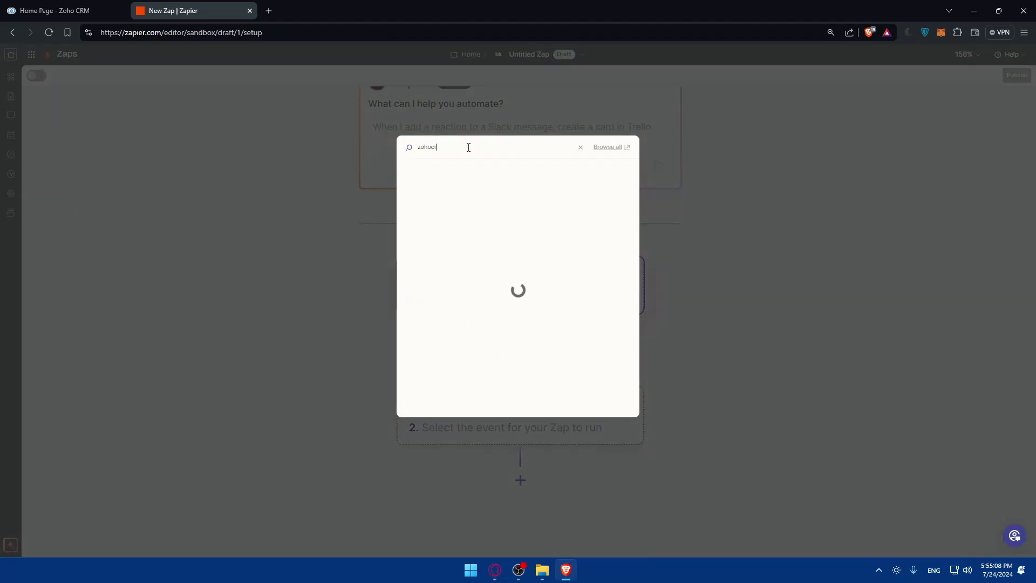
key("BackSpace")
key("BackSpace")
type("cre")
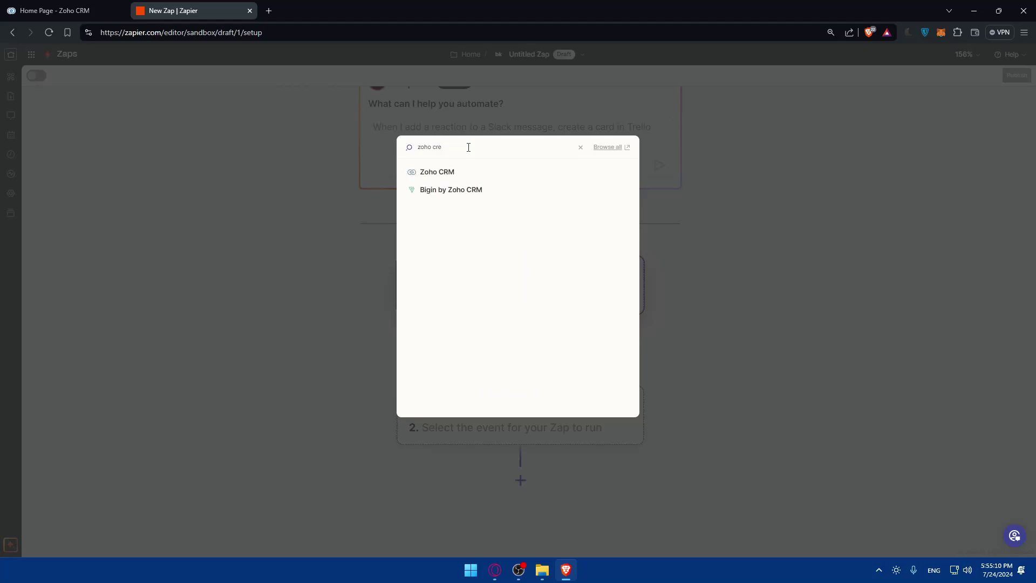
left_click(438, 172)
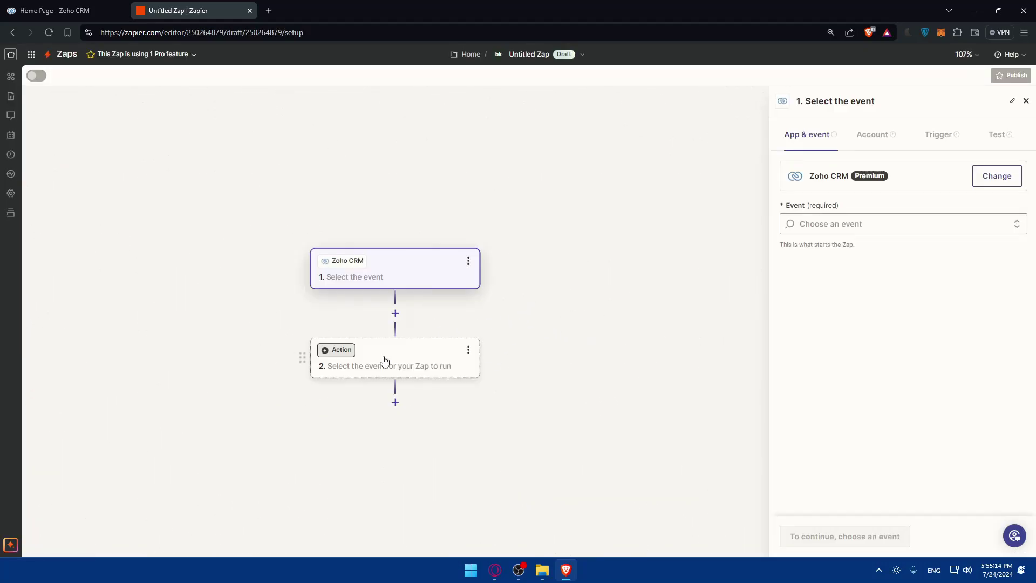
Open the Zoho CRM trigger setup and browse its Event list, leaving the event unchosen
left_click(385, 360)
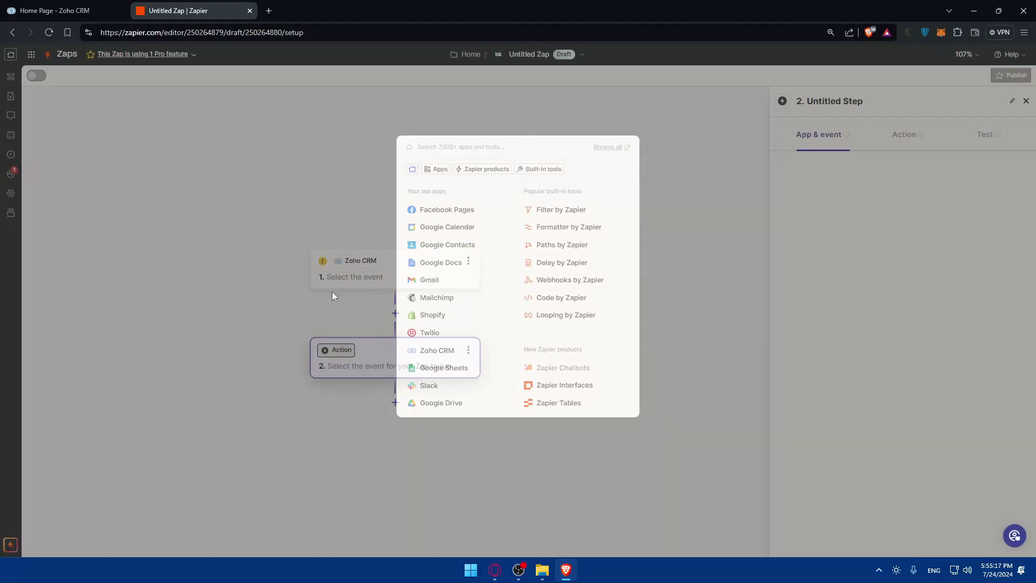
left_click(332, 291)
left_click(381, 277)
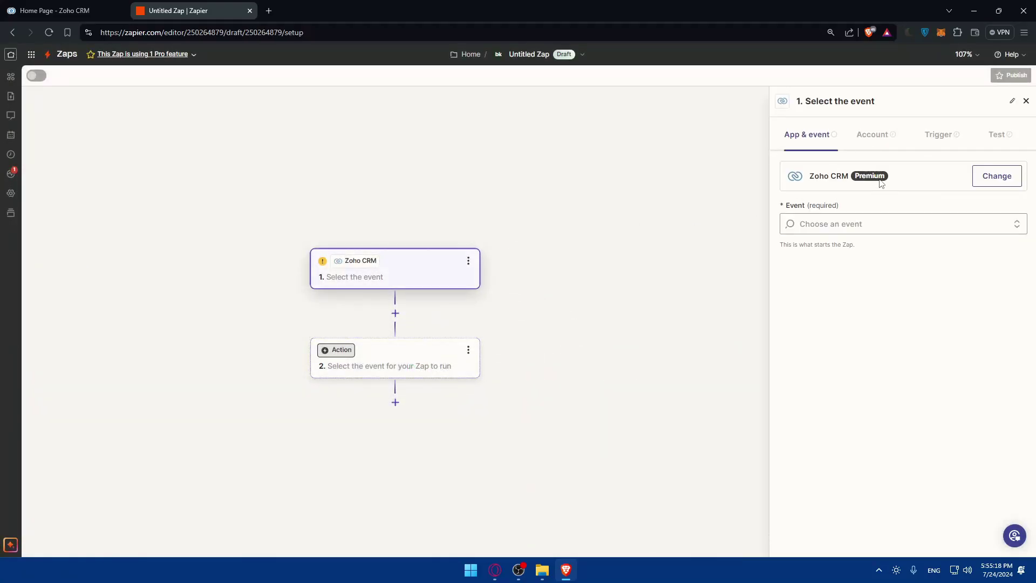
left_click(850, 226)
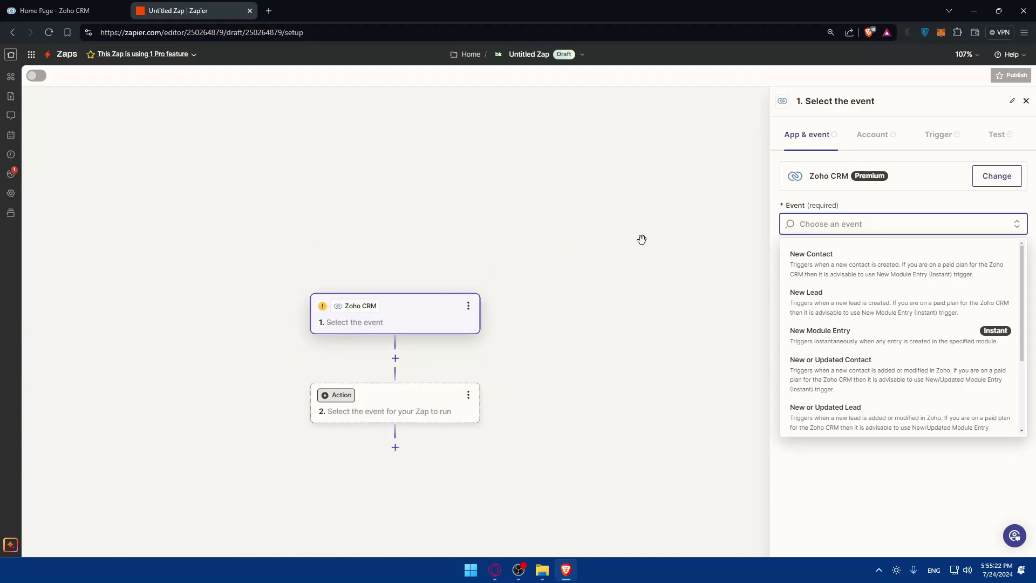
left_click(1027, 102)
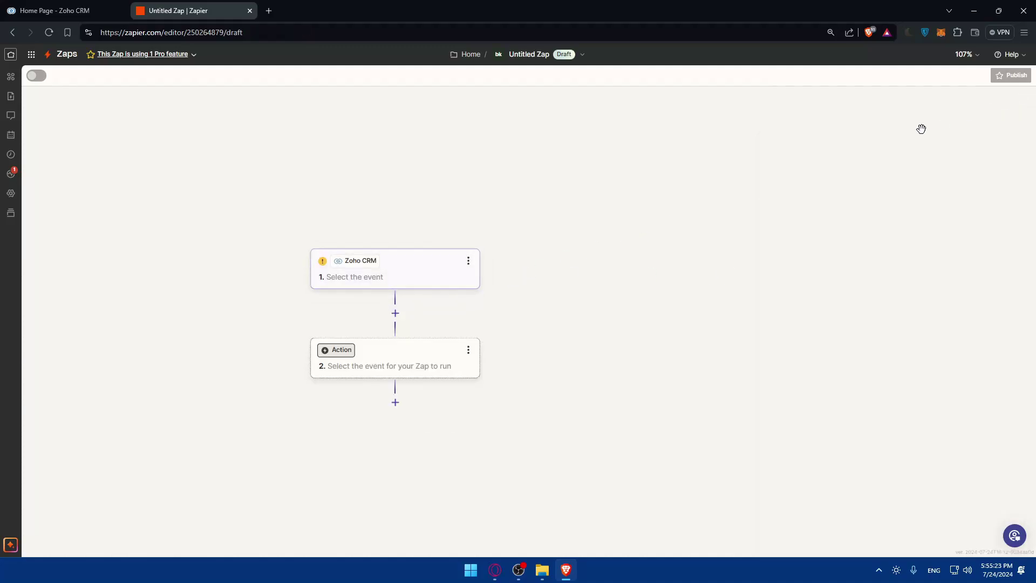
left_click(410, 281)
Check the trigger step's options menu, then zoom the Zap canvas out to 75%
left_click(468, 261)
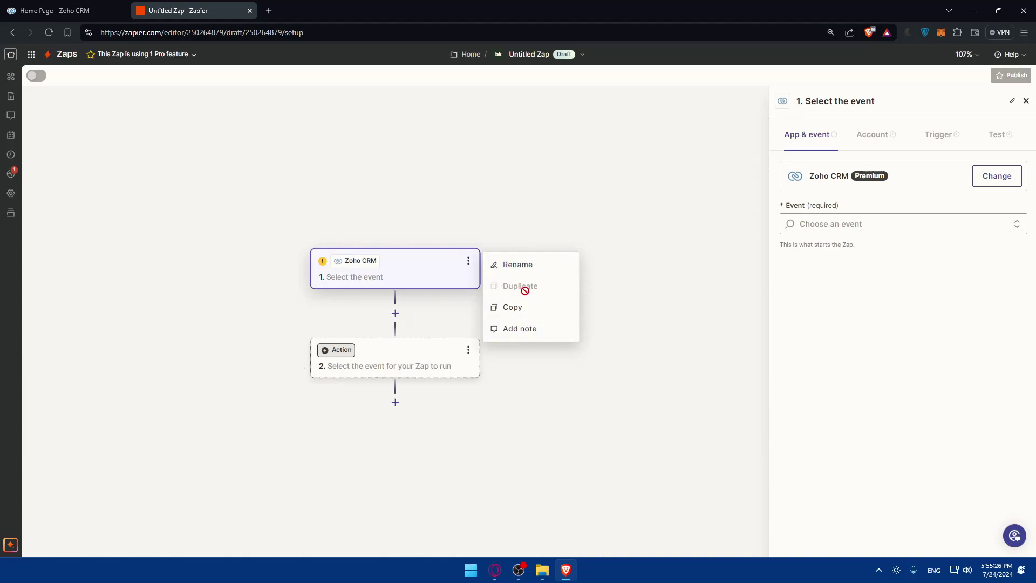
left_click(646, 269)
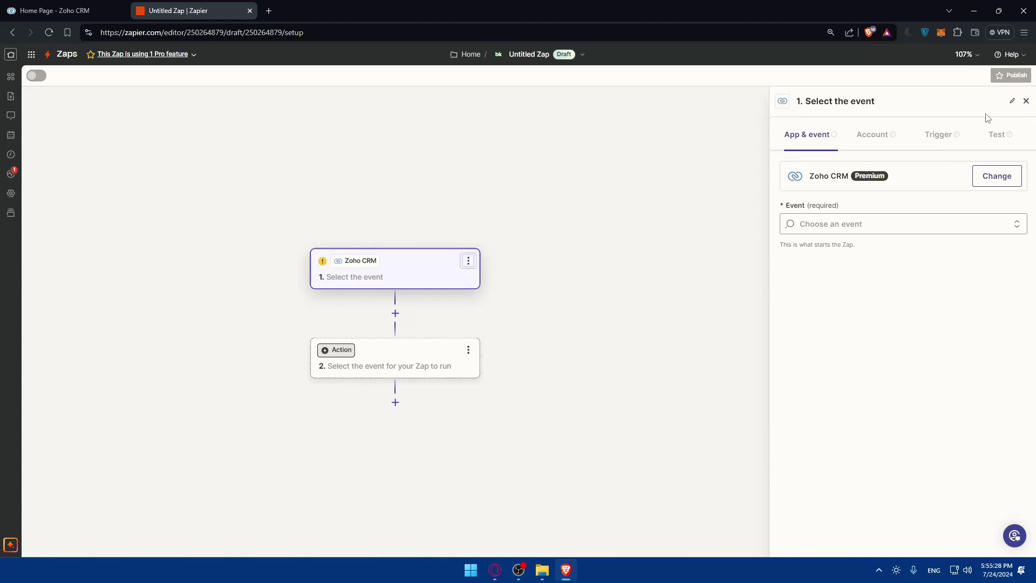
right_click(413, 280)
key("Escape")
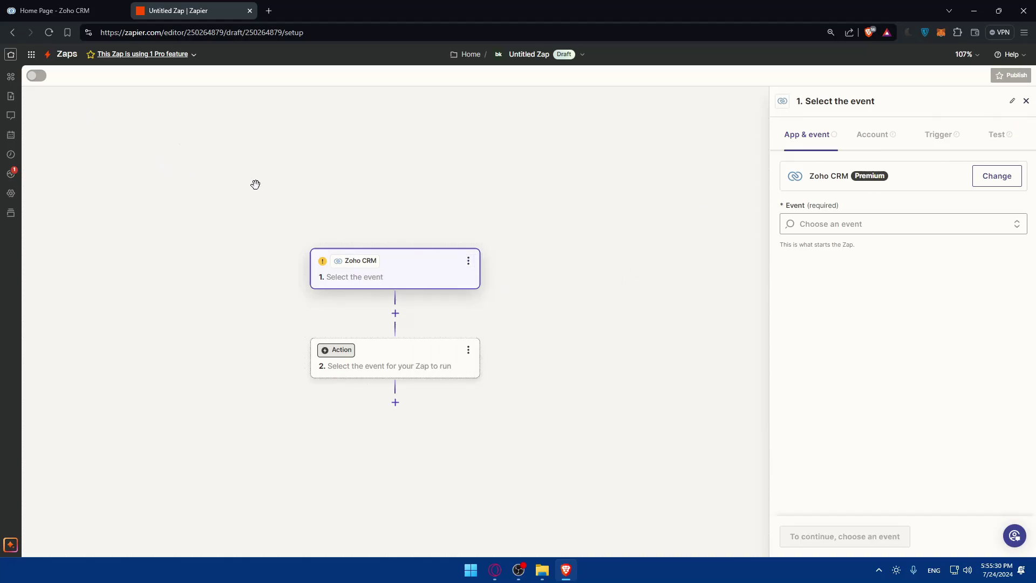
scroll(283, 194, "down", 3)
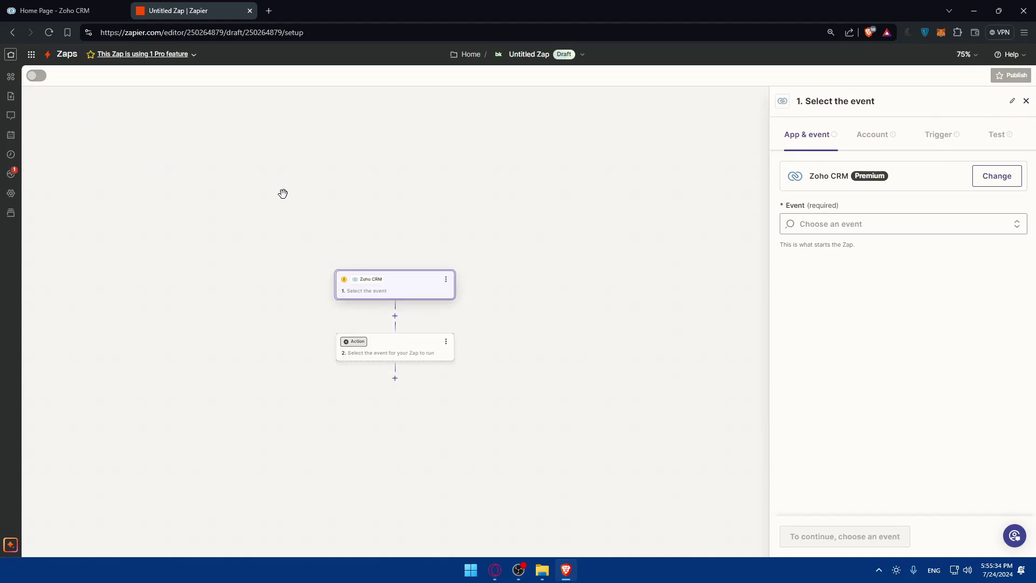
Dismiss the trigger's app picker without changes, then zoom the canvas to 200% and pan it
left_click(985, 182)
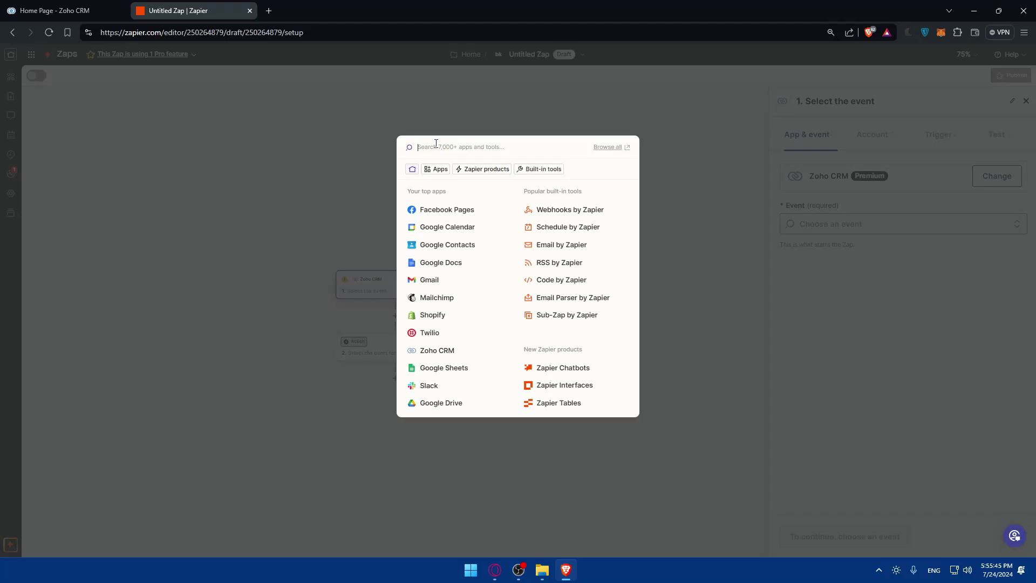
left_click(286, 161)
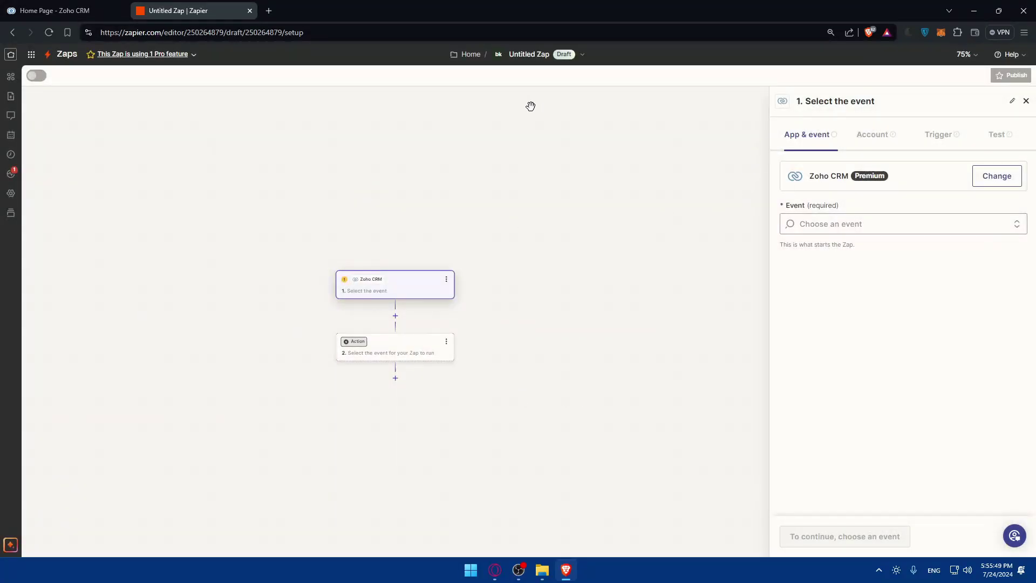
left_click(969, 54)
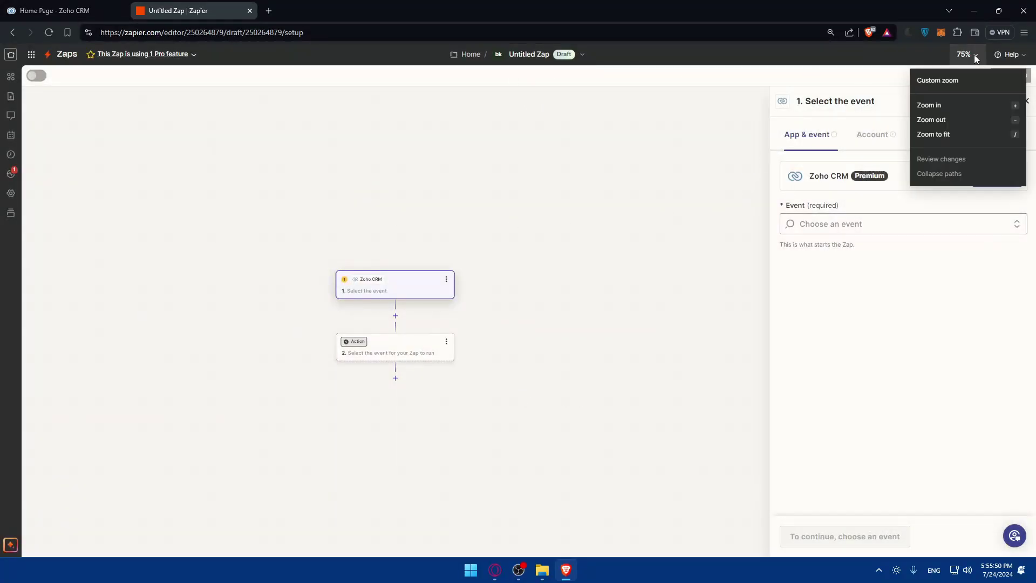
left_click(949, 107)
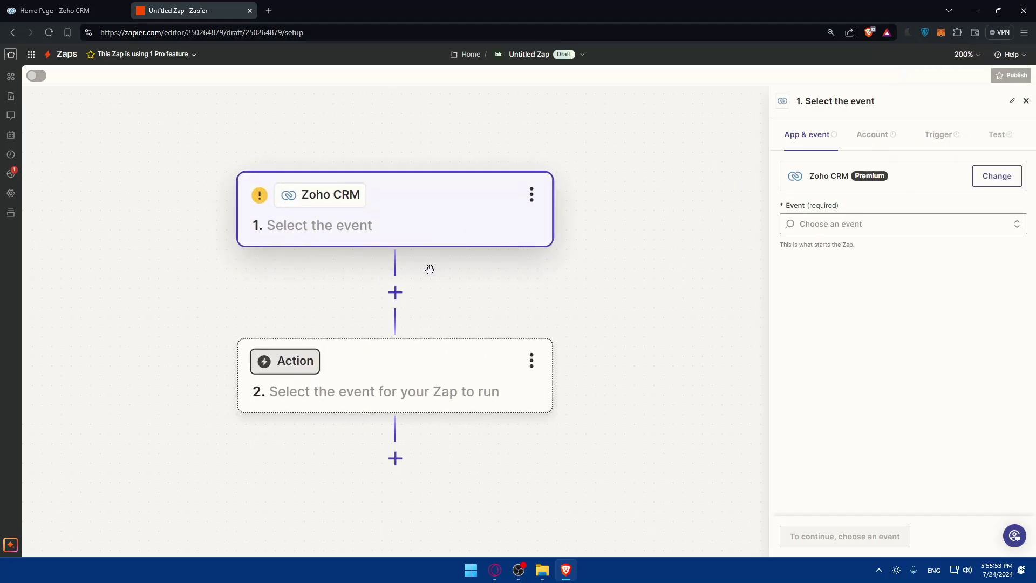
left_click_drag(430, 269, 453, 303)
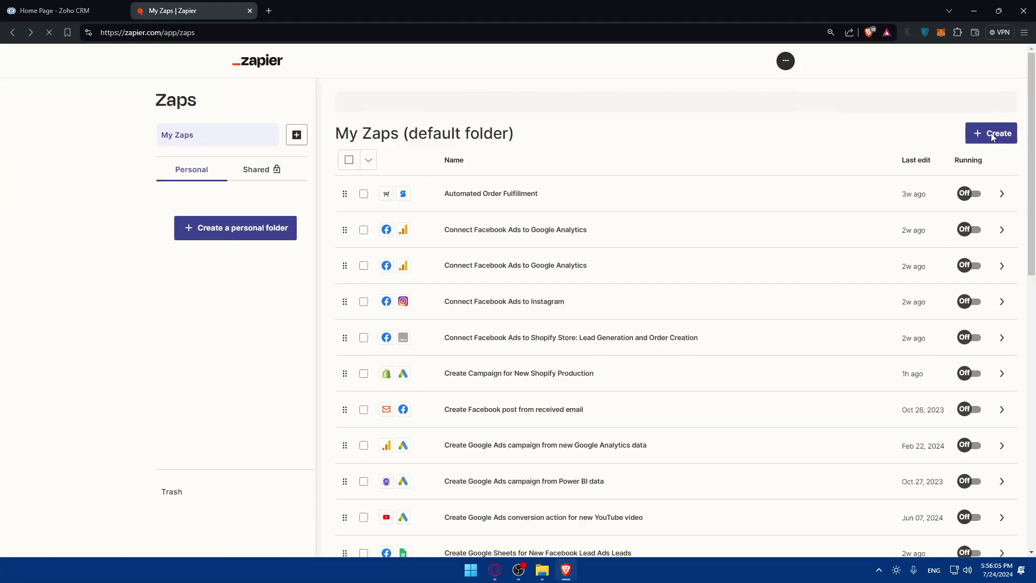
Create a new Zap and ask Copilot to 'connect zoho crm with mailchimp'
left_click(993, 137)
left_click(951, 172)
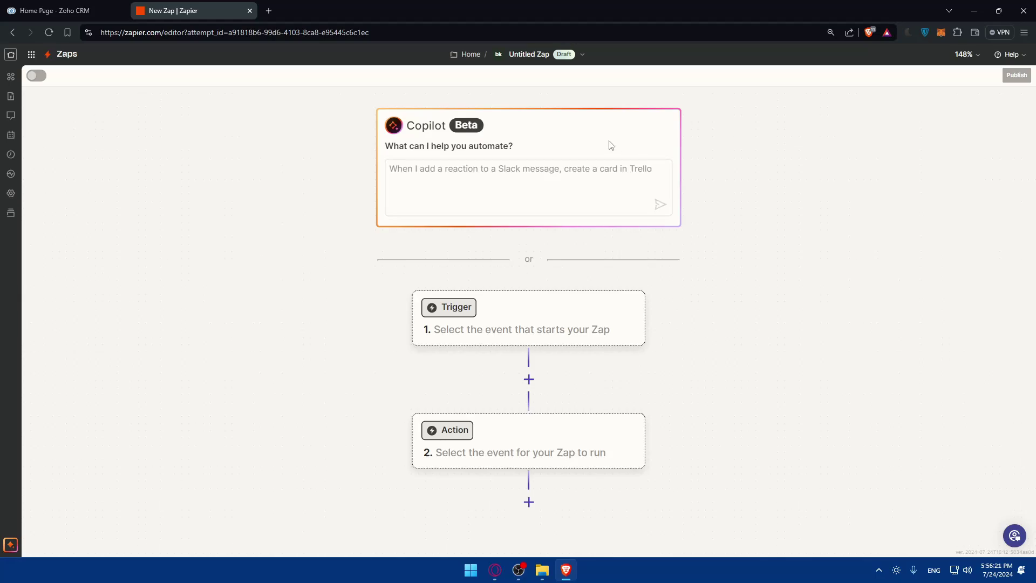
left_click(574, 170)
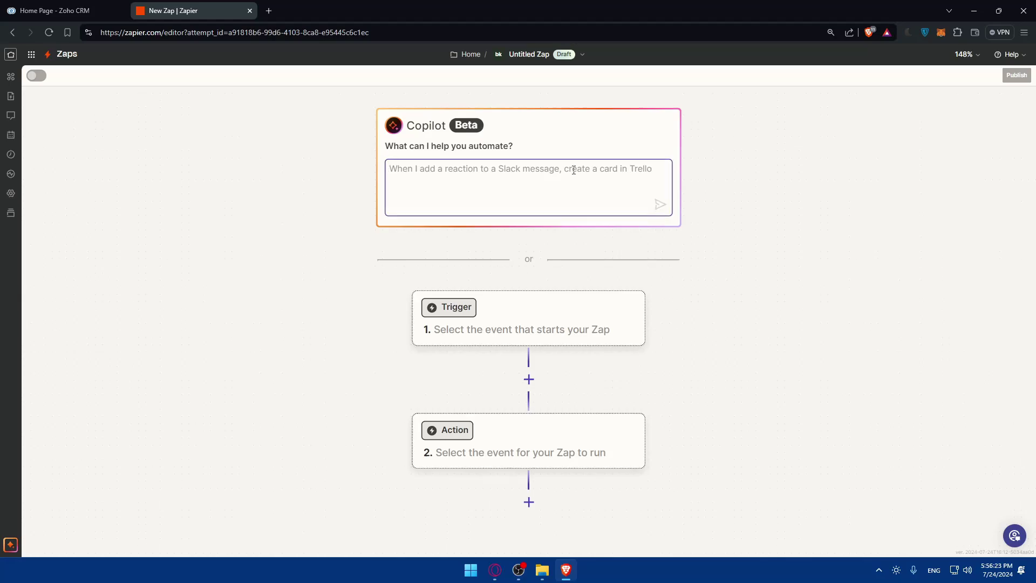
type("co")
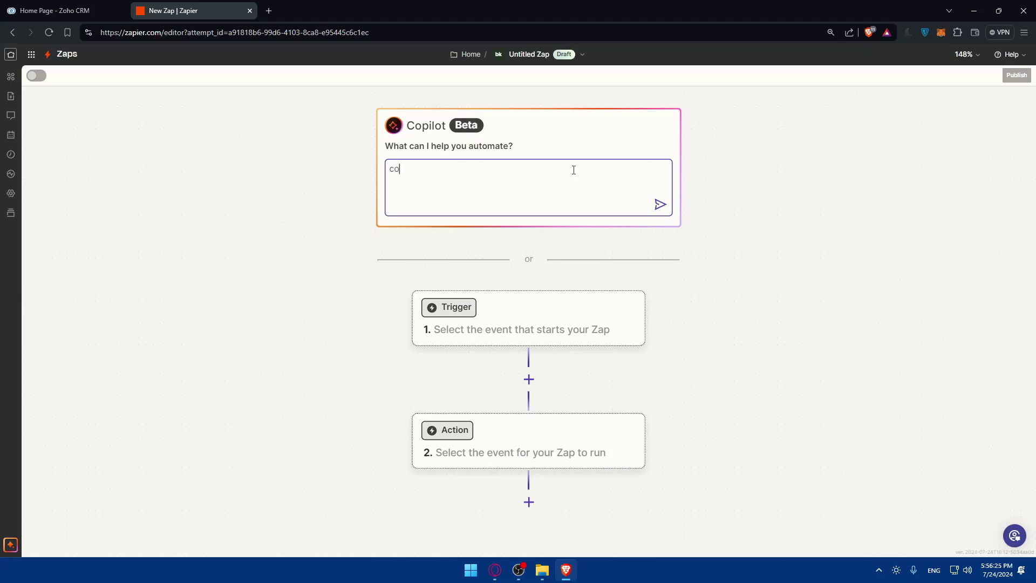
type("nnect zoho crm")
type("with maiklc")
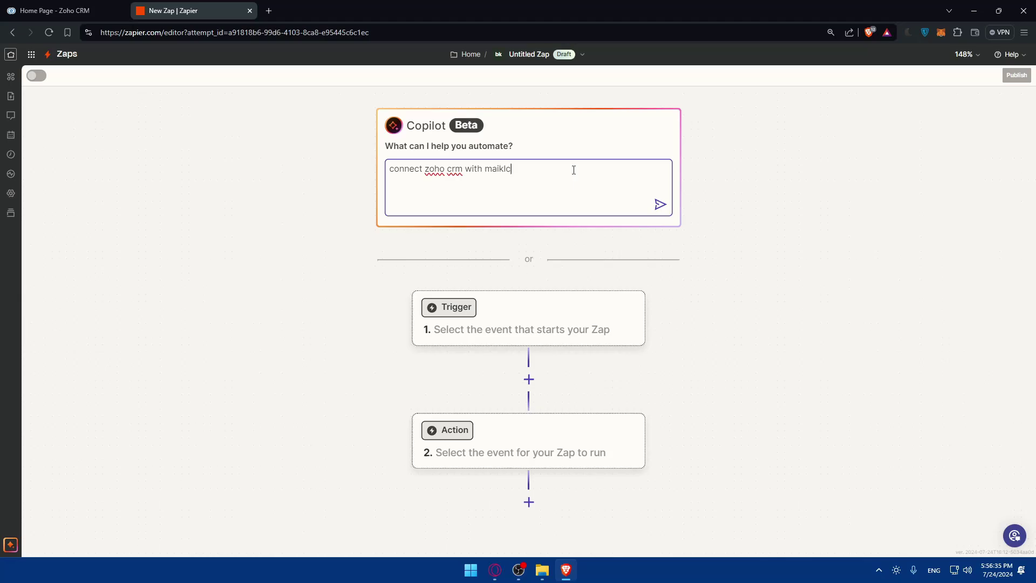
type("himp")
key("Return")
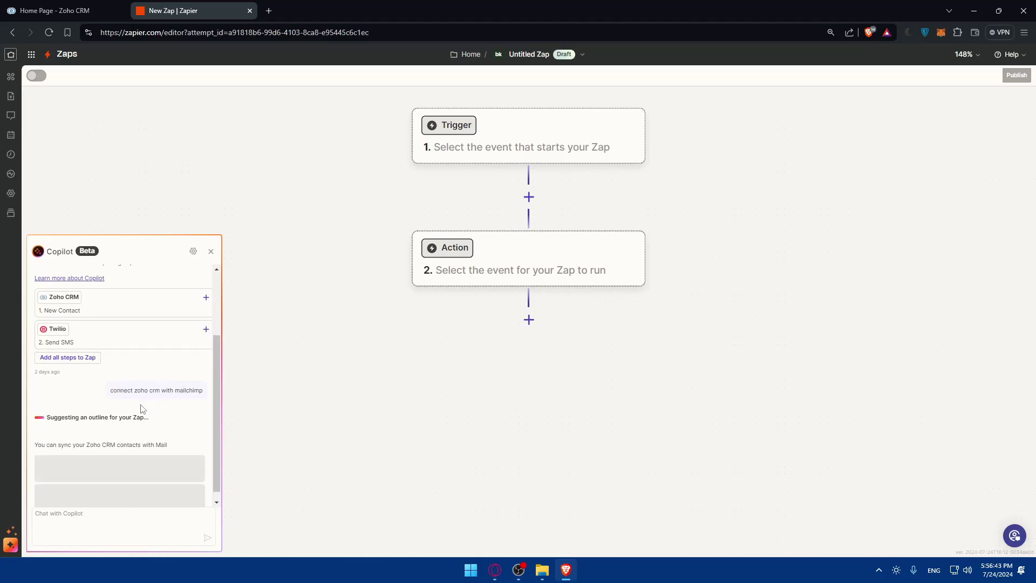
Add Copilot's suggested steps to the Zap and test the Zoho CRM New Contact trigger
scroll(136, 377, "down", 1)
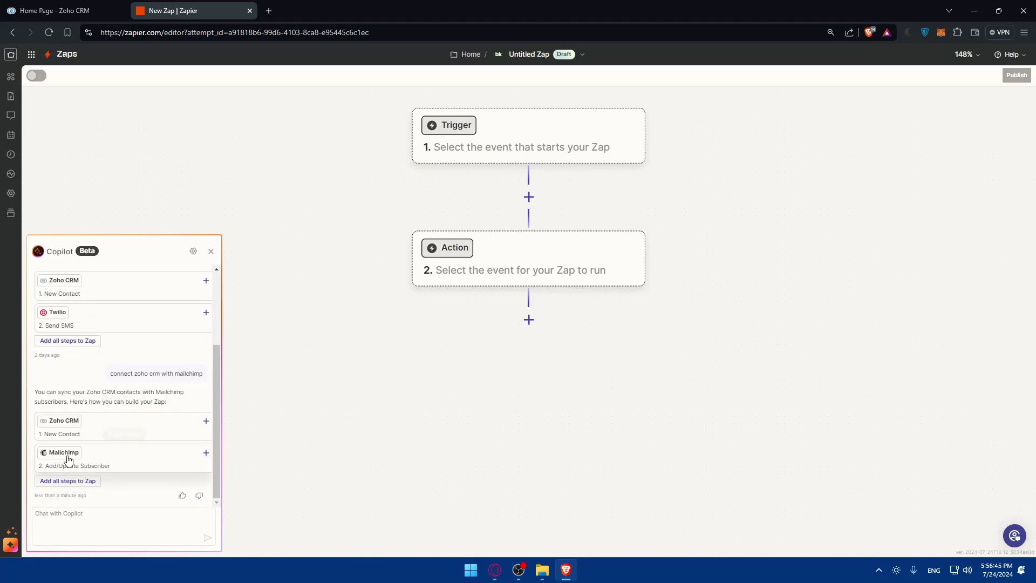
left_click(84, 486)
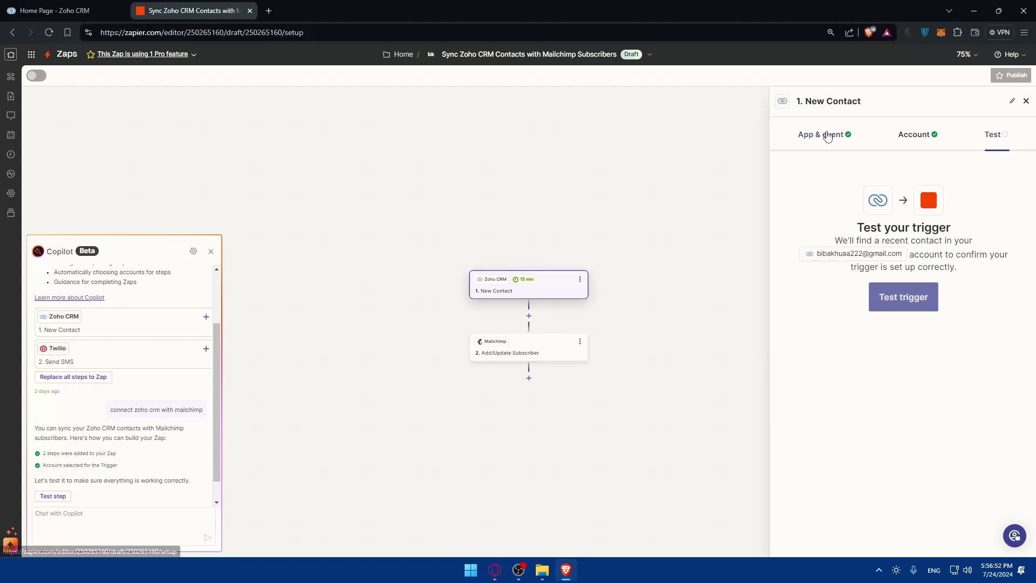
left_click(824, 134)
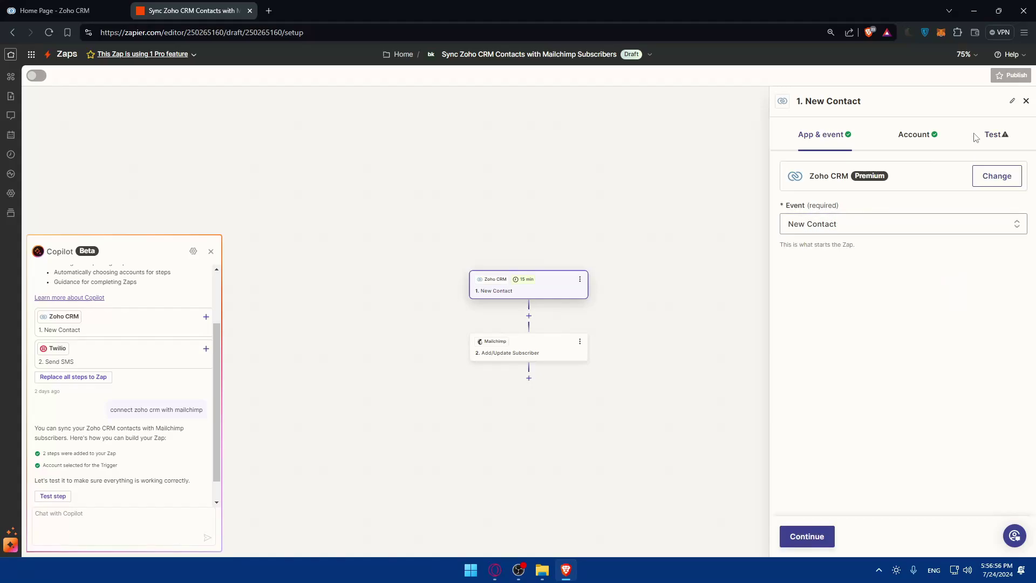
left_click(992, 135)
left_click(915, 313)
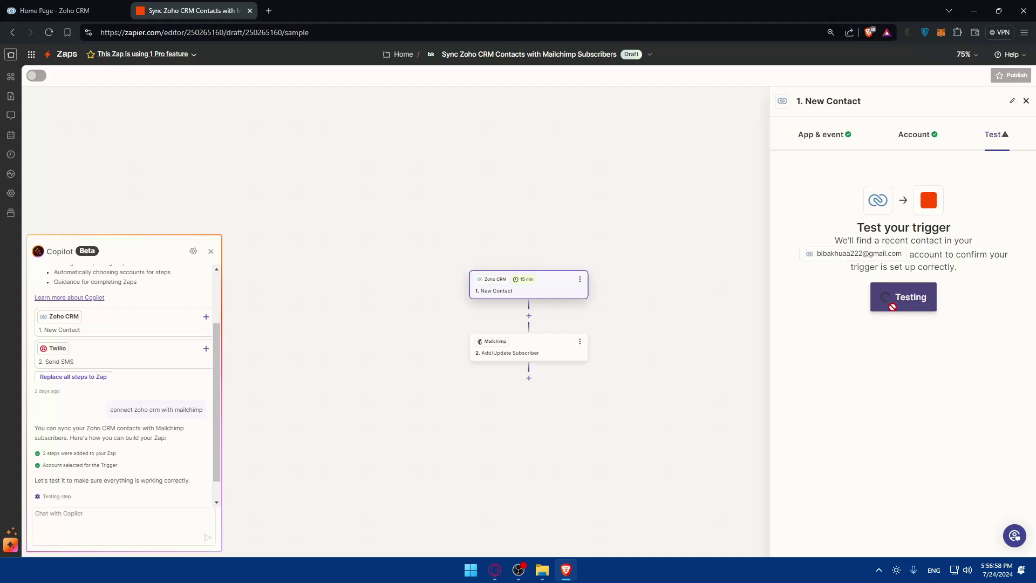
Review the Mailchimp Add/Update Subscriber step's app, event and action fields
left_click(528, 351)
left_click(829, 135)
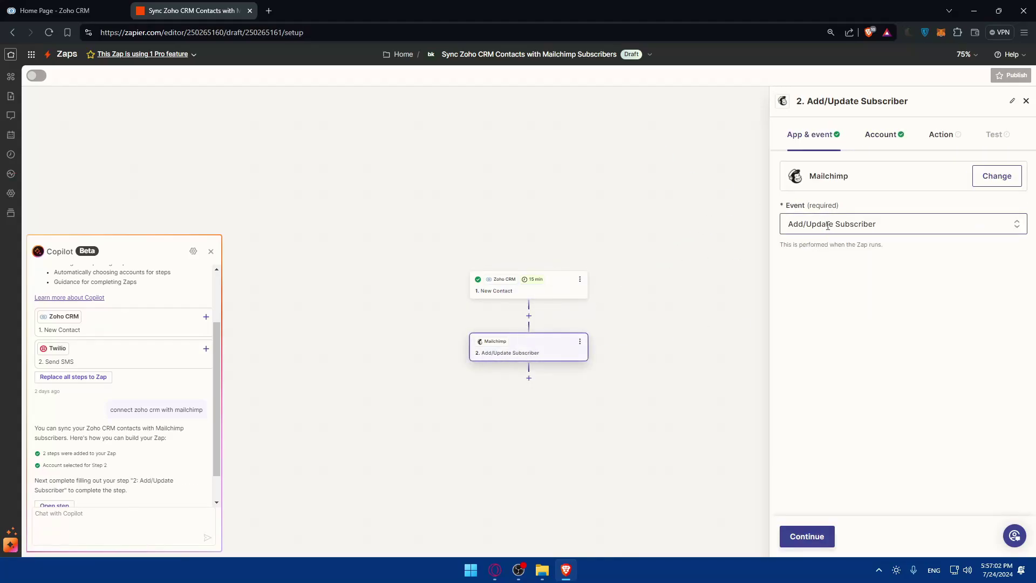
left_click(934, 134)
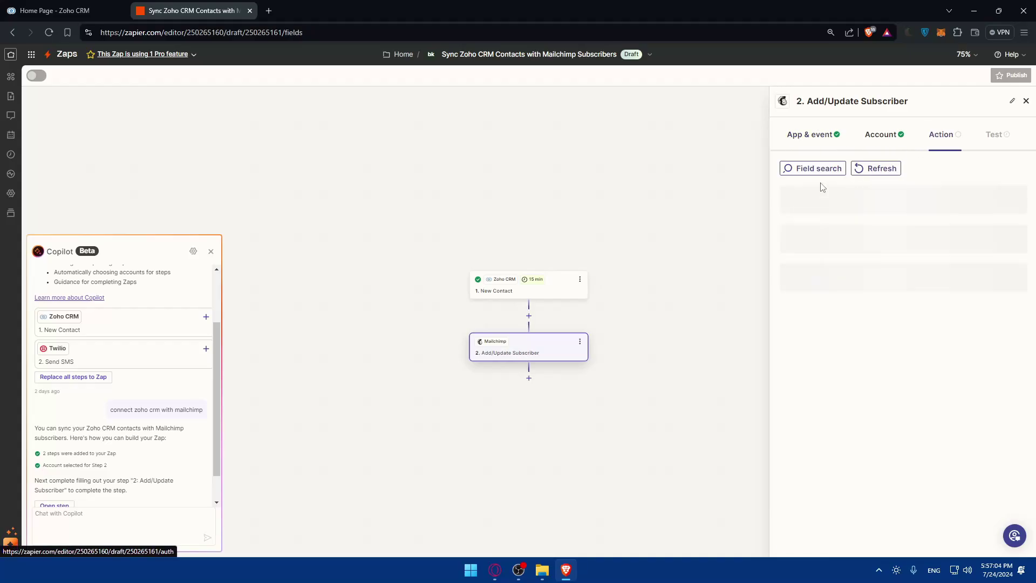
scroll(824, 268, "down", 3)
scroll(844, 190, "up", 3)
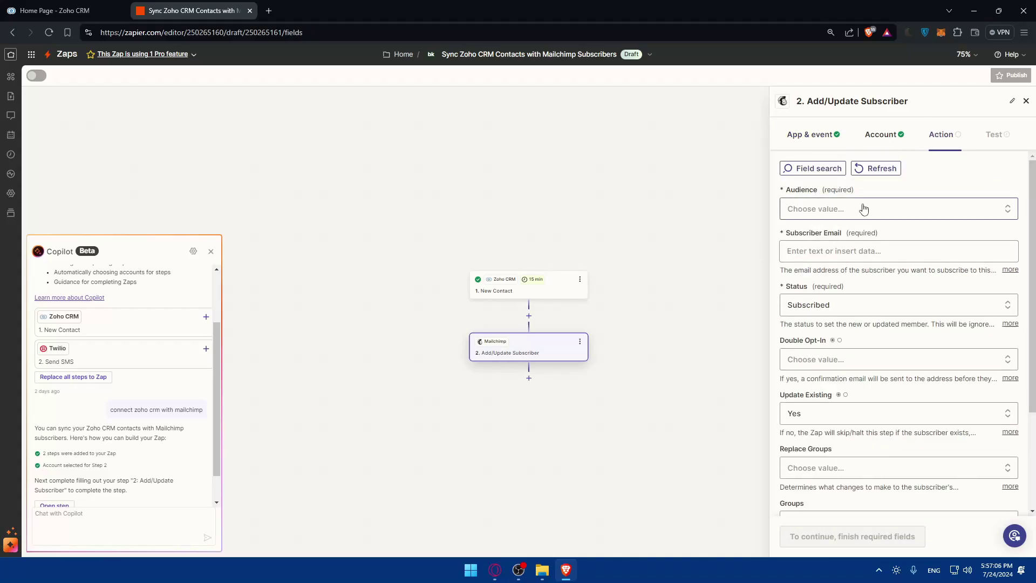
scroll(885, 324, "down", 3)
scroll(886, 324, "up", 3)
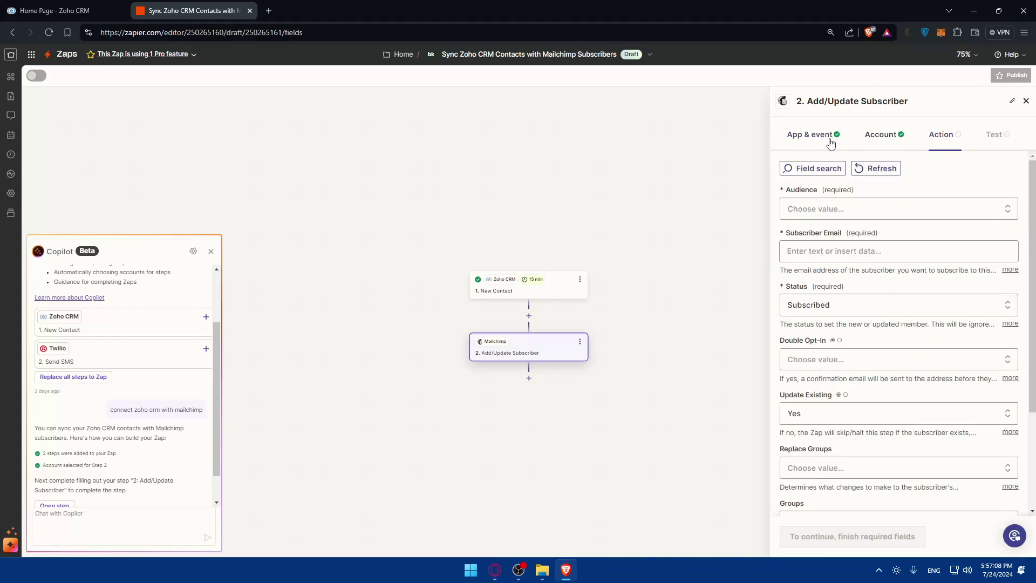
left_click(829, 141)
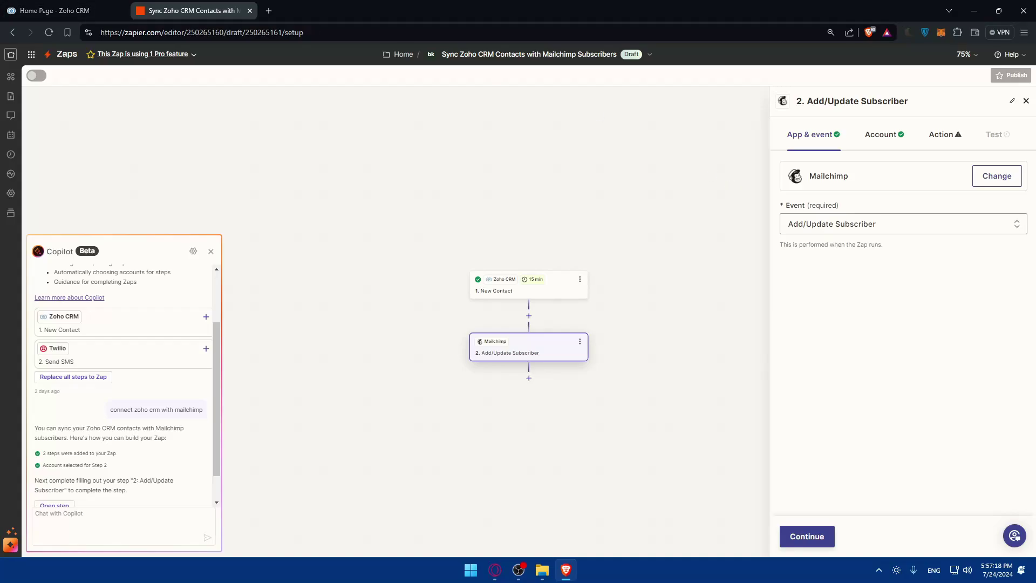
Leave the Zap editor, close the Zoho CRM and Zapier tabs, and minimize Brave
left_click(11, 55)
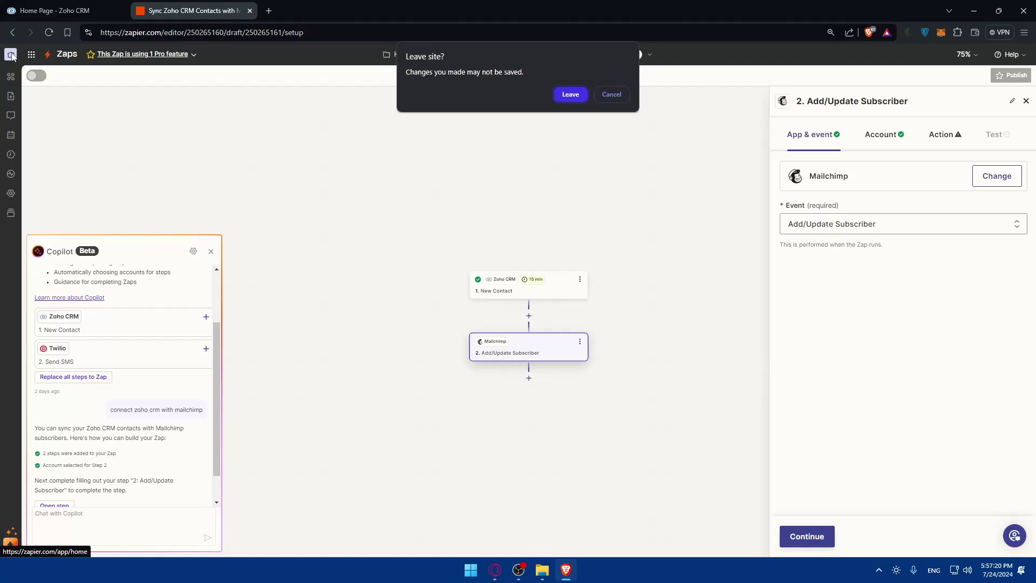
left_click(569, 95)
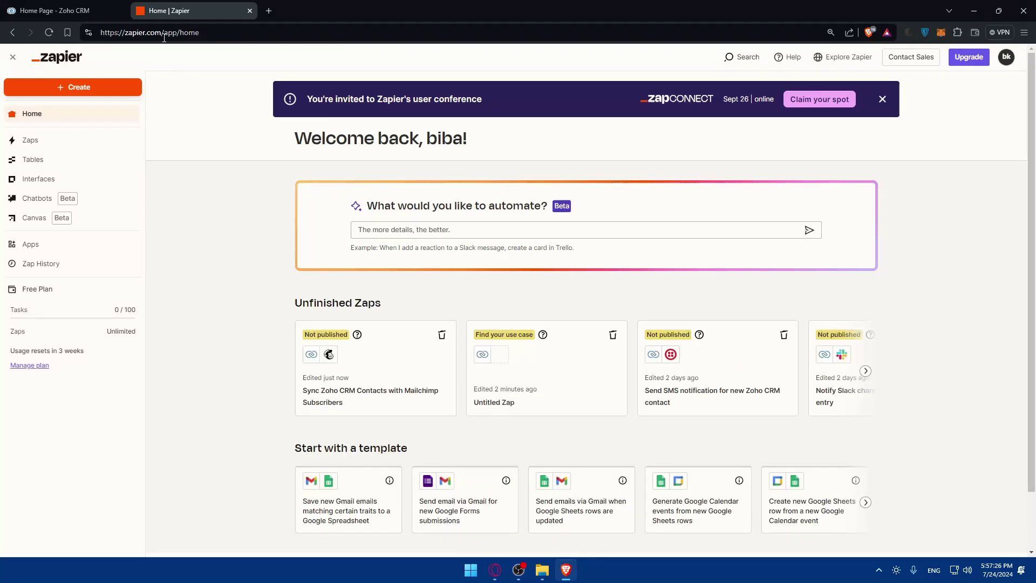
left_click(122, 10)
left_click(138, 11)
left_click(120, 11)
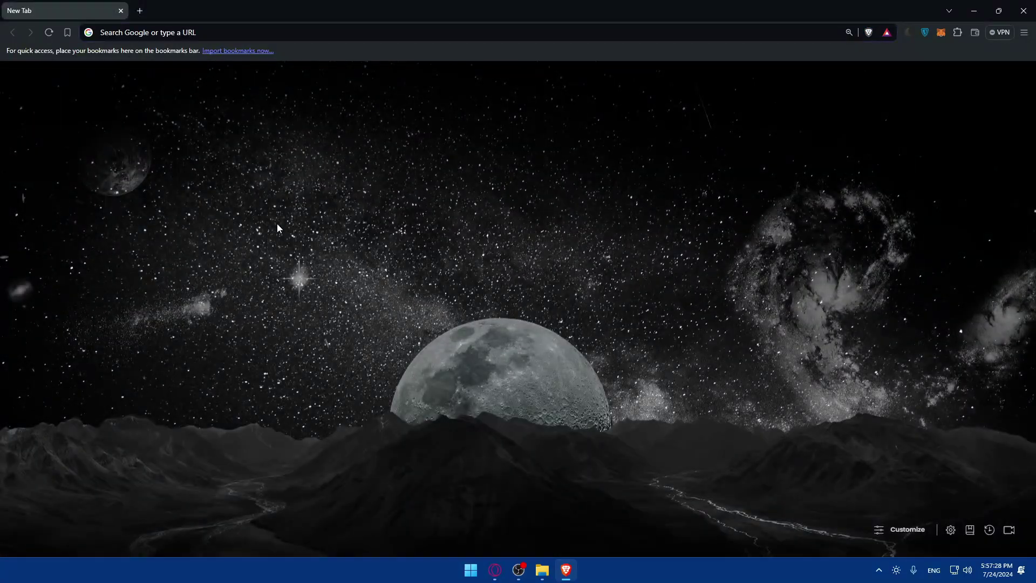
left_click(975, 10)
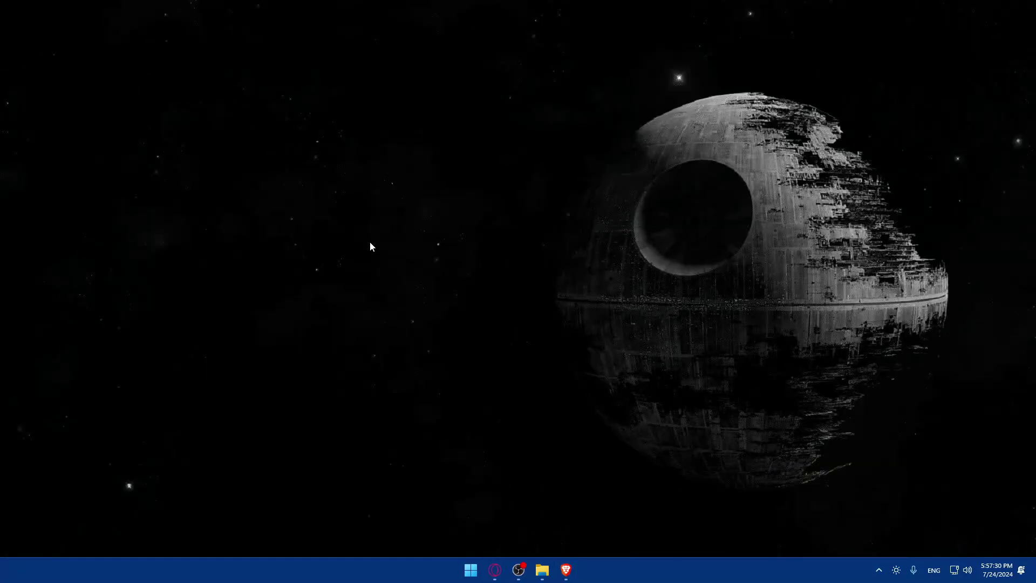